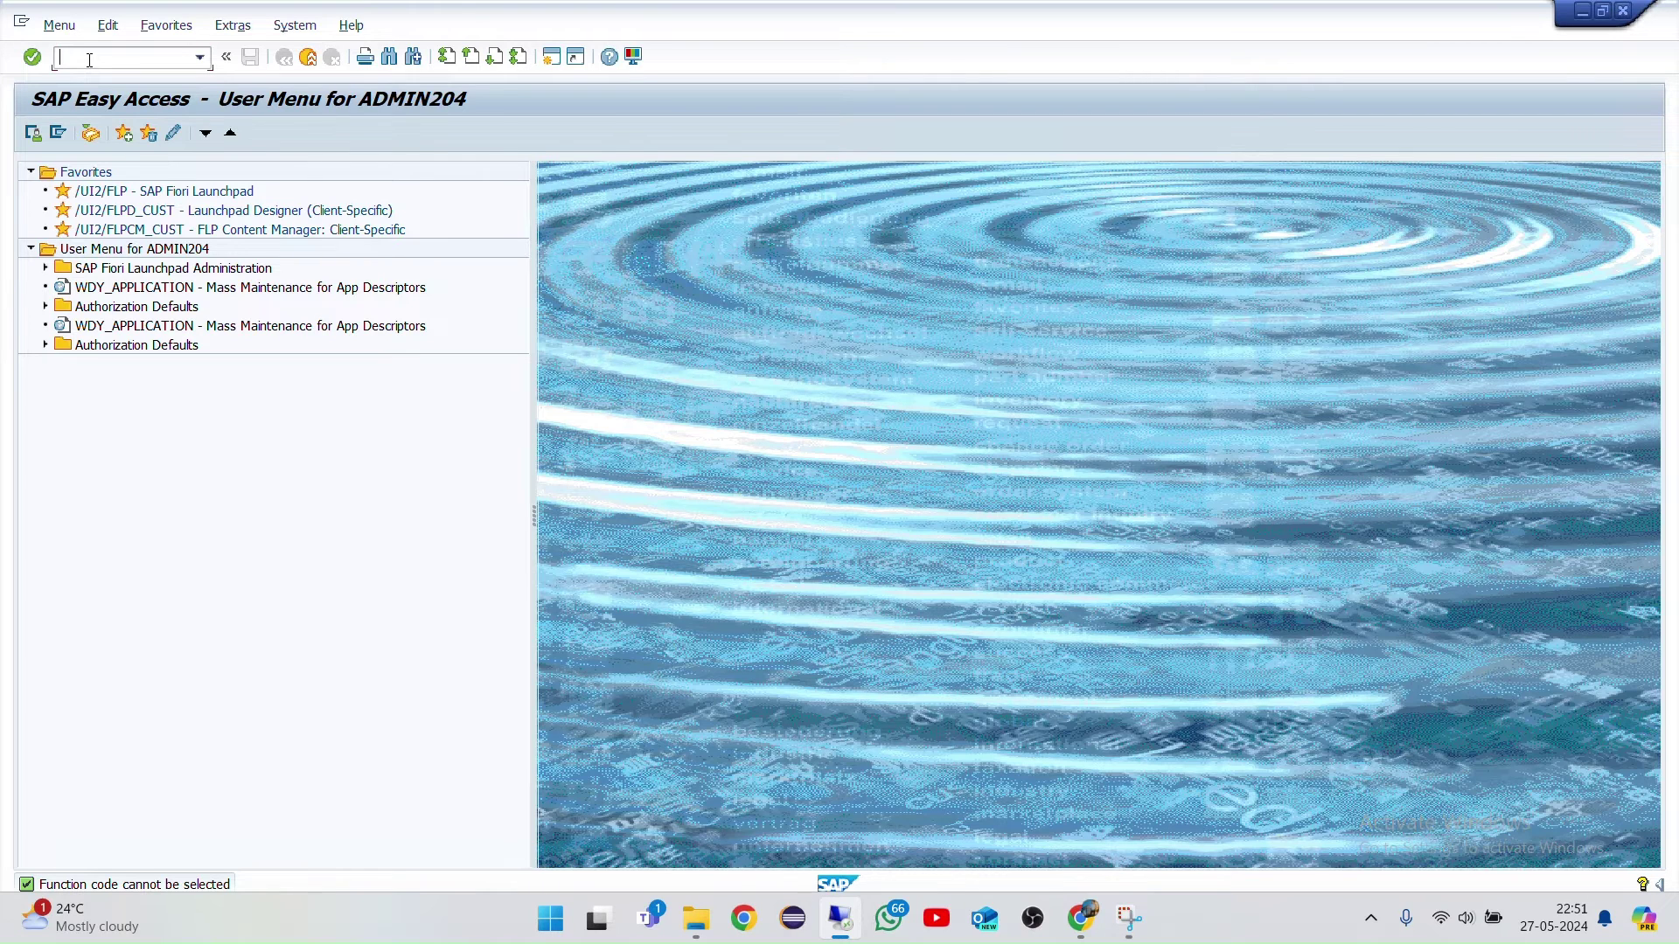
Step: Switch from the SAP Easy Access screen toward the Chrome browser
key("alt+Tab")
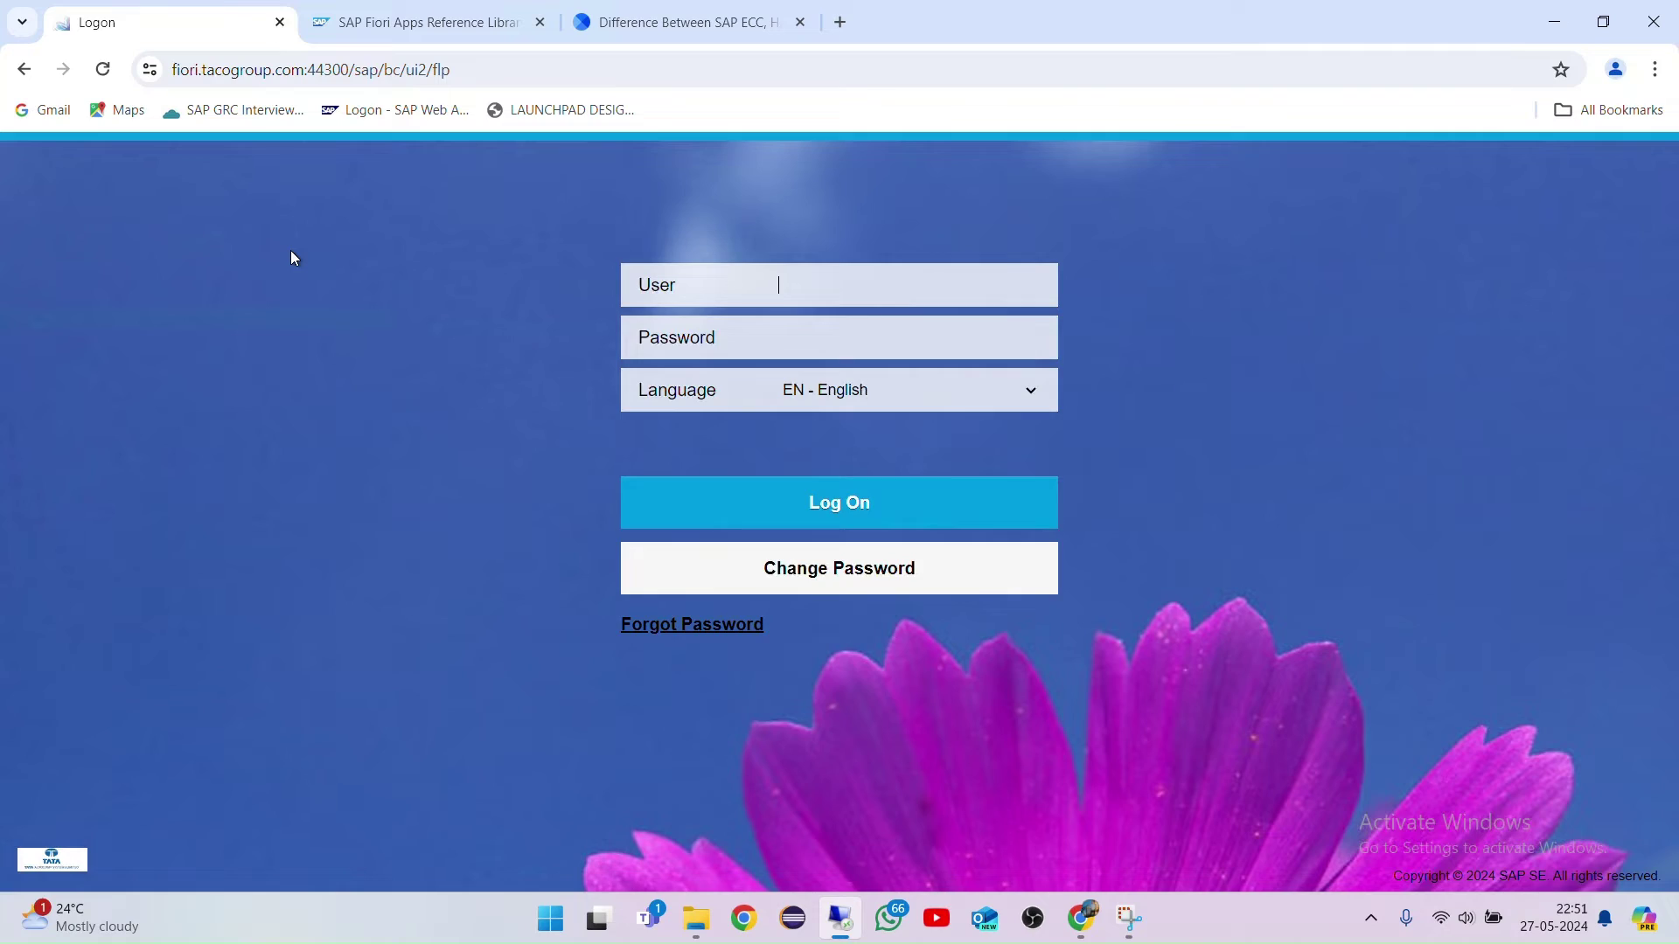
Step: Search Google in Chrome for 'sap fiori apps library'
key("alt+Tab")
key("alt+Tab")
key("alt+Tab")
key("alt+Tab")
key("alt+Tab")
key("alt+Tab")
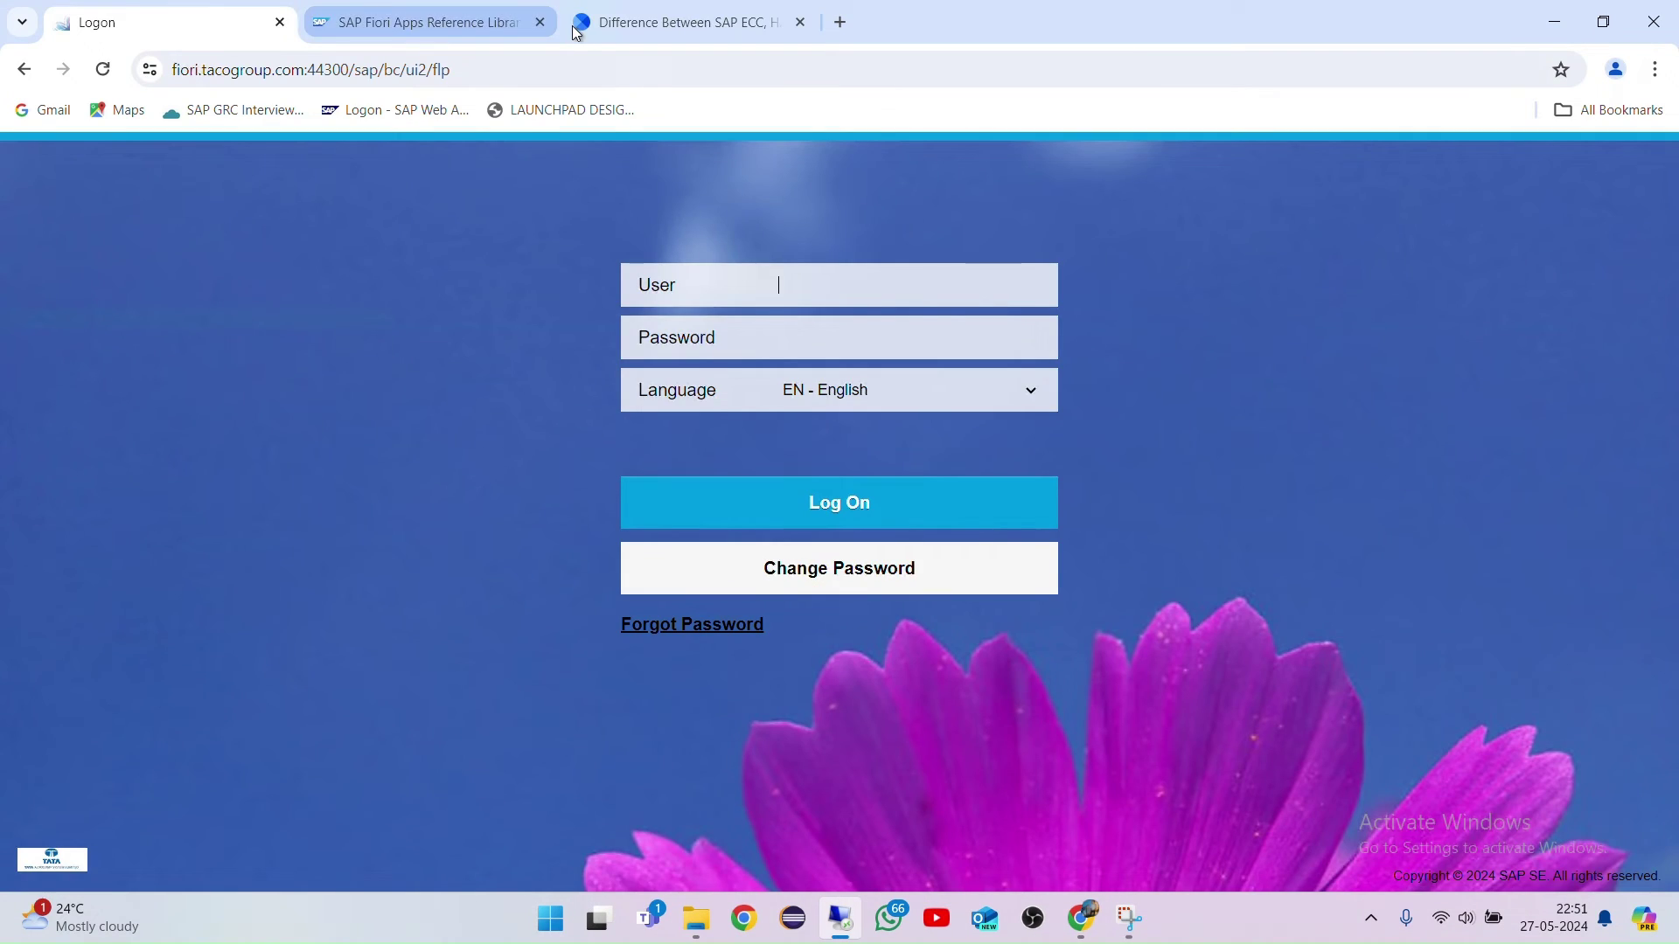
key("ctrl+Tab")
left_click(676, 78)
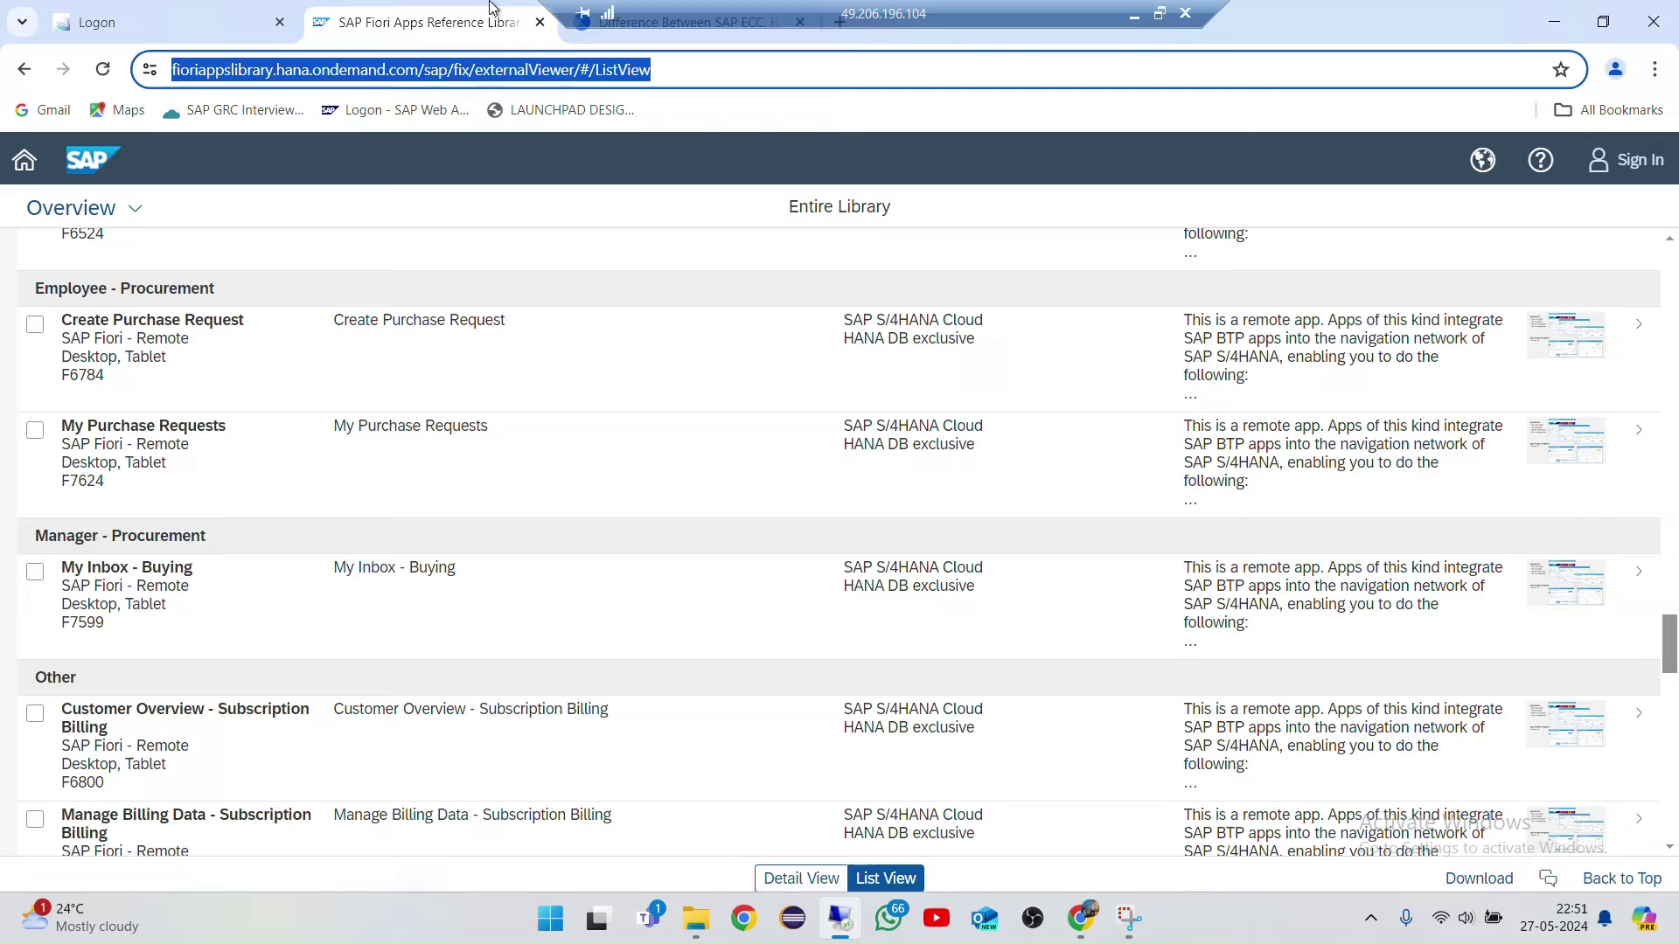
type("sap")
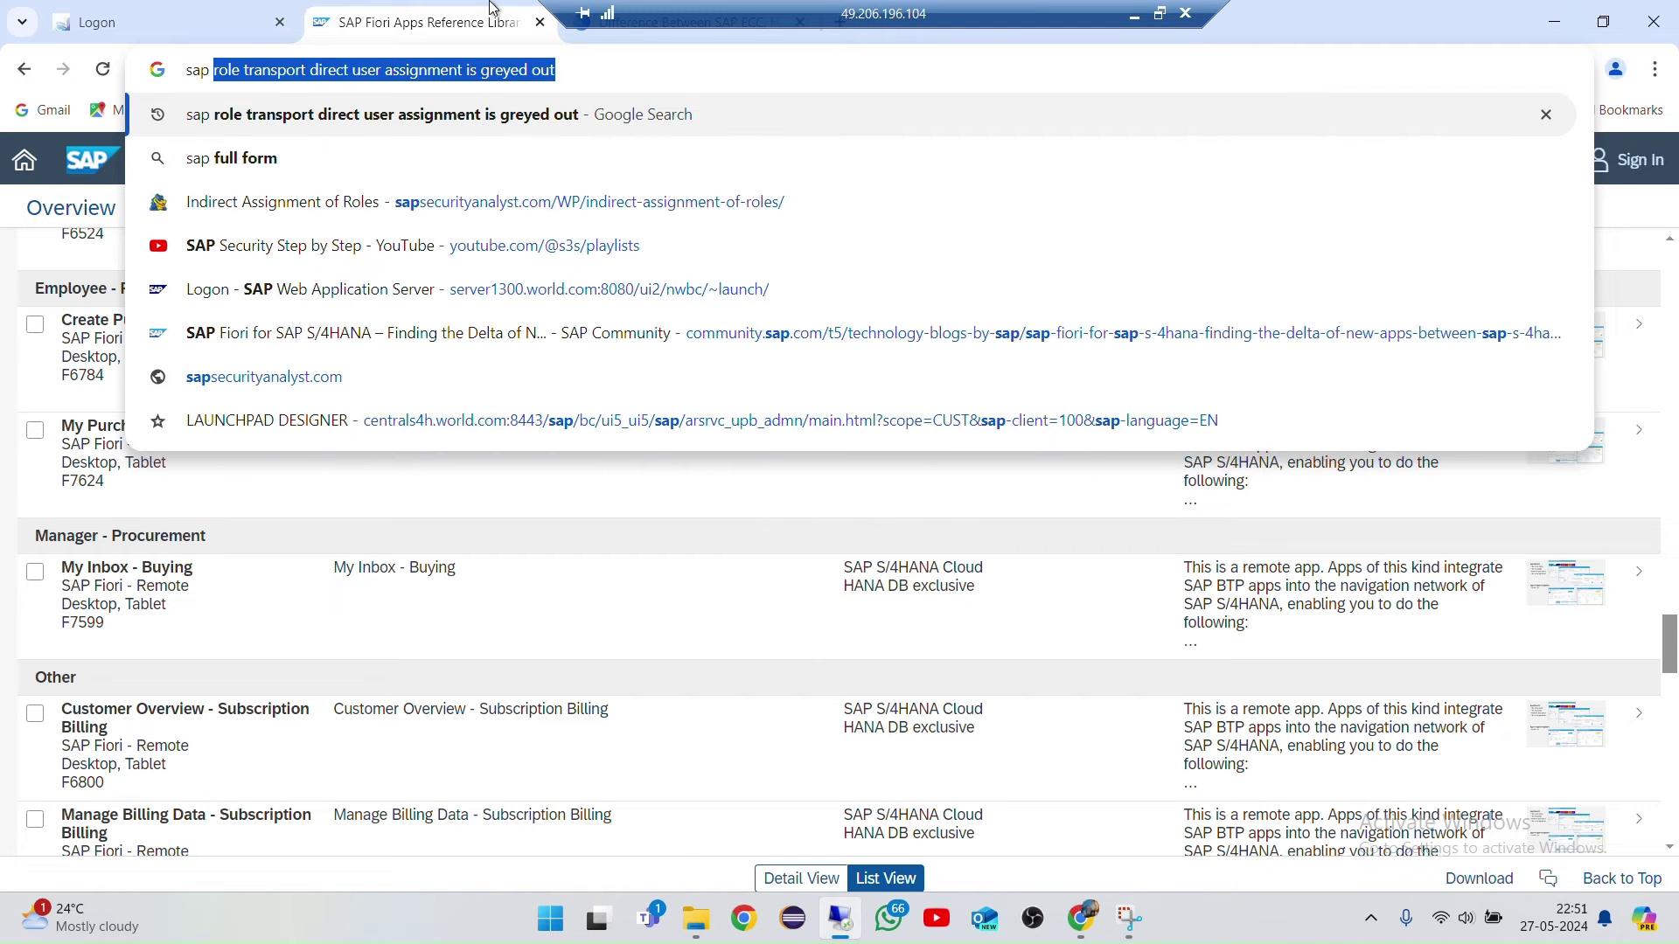
type(" fiori apps libr")
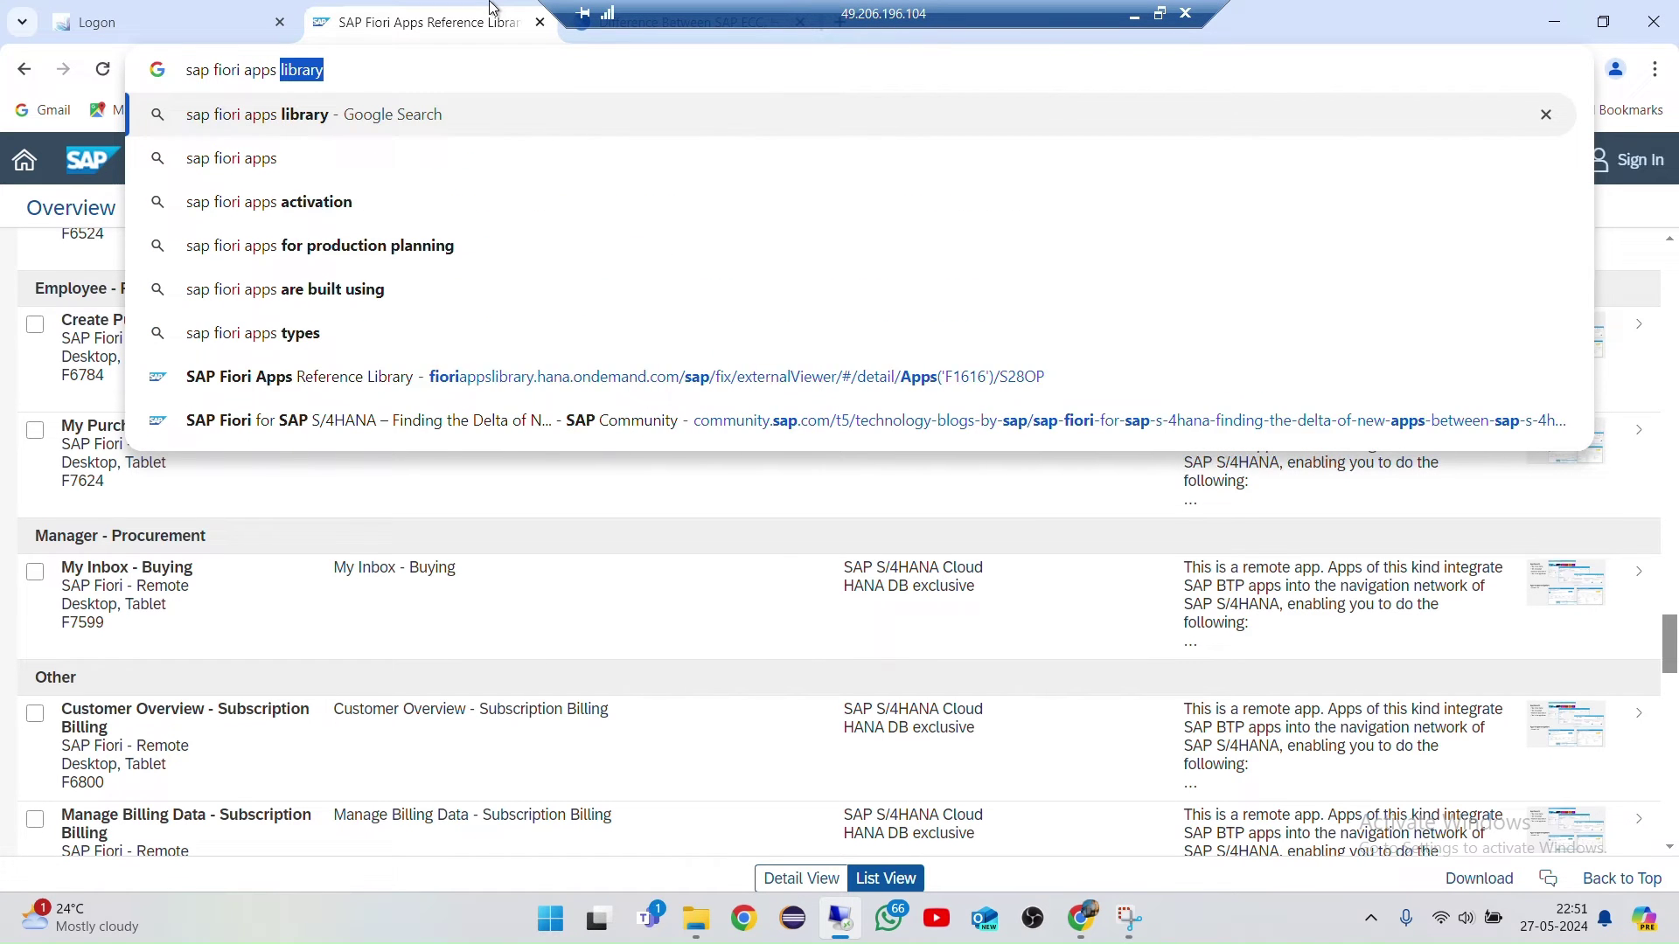
type("ary")
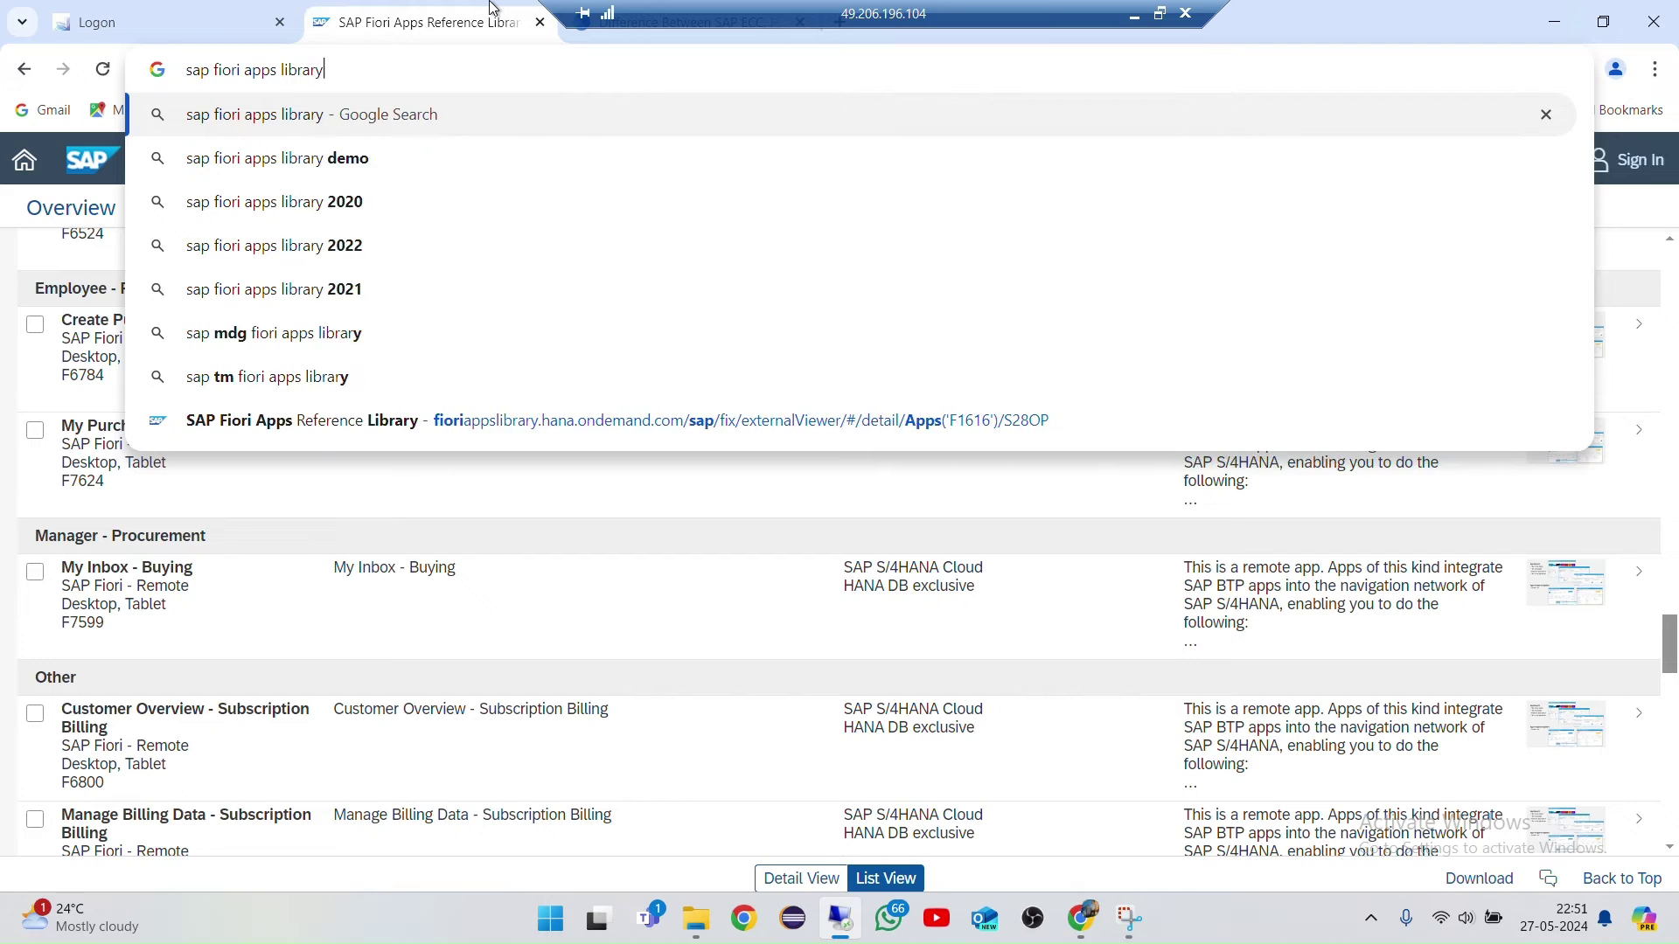
key("Return")
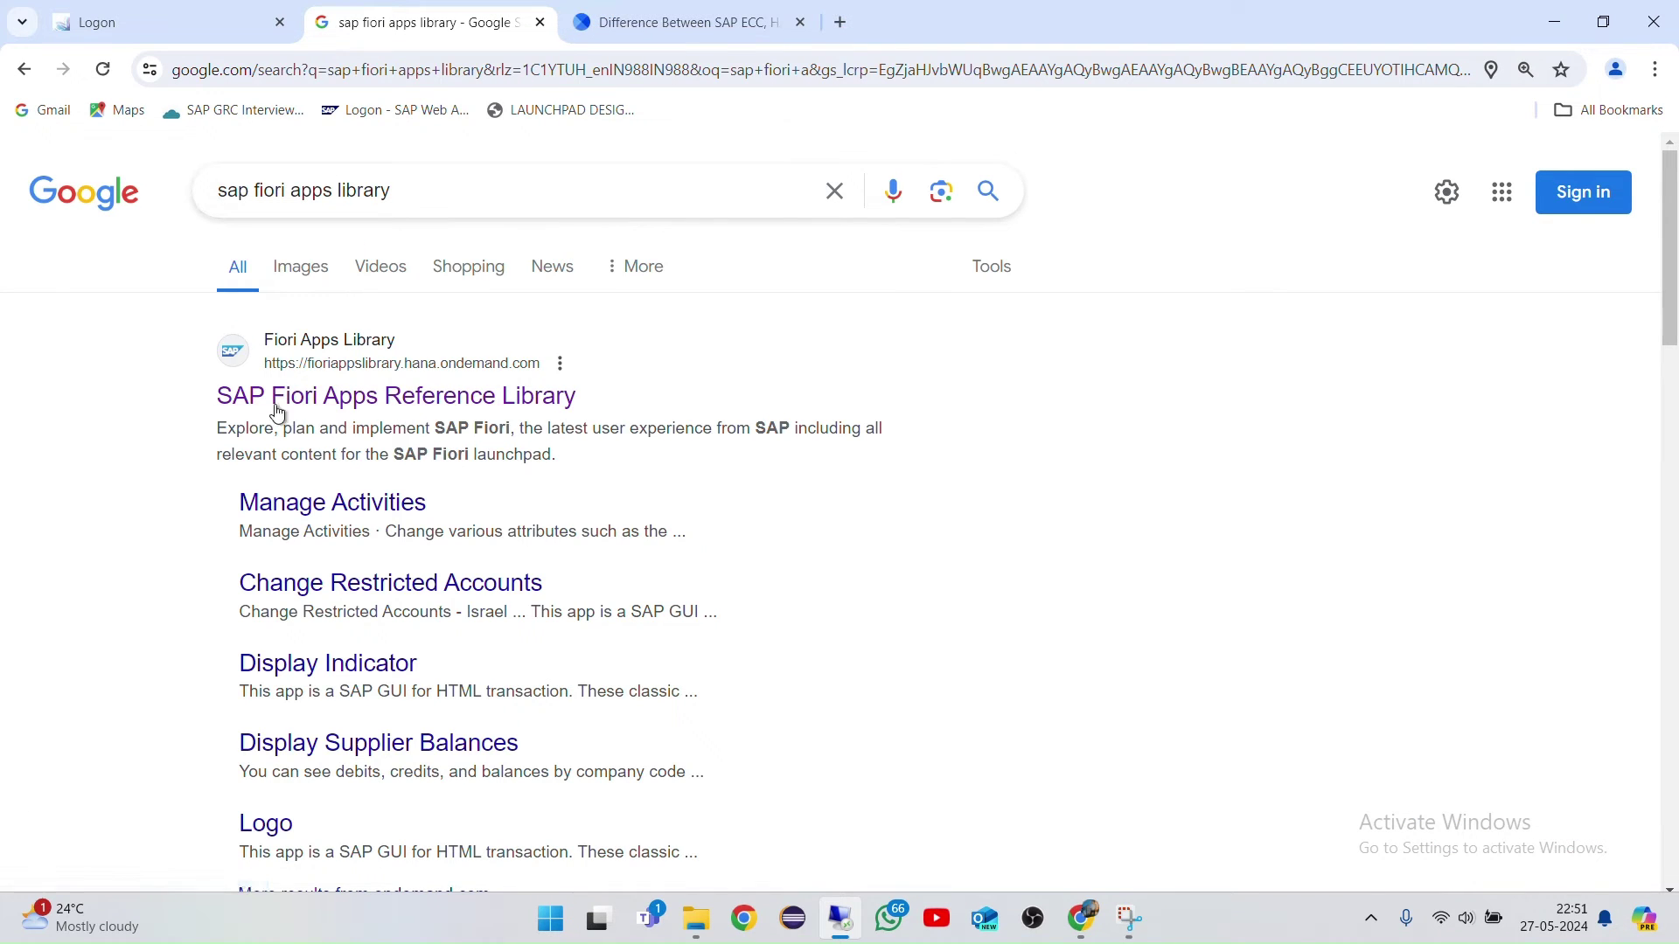
Step: Open the Fiori Apps Reference Library's All apps list and filter it by 'MM01'
left_click(228, 397)
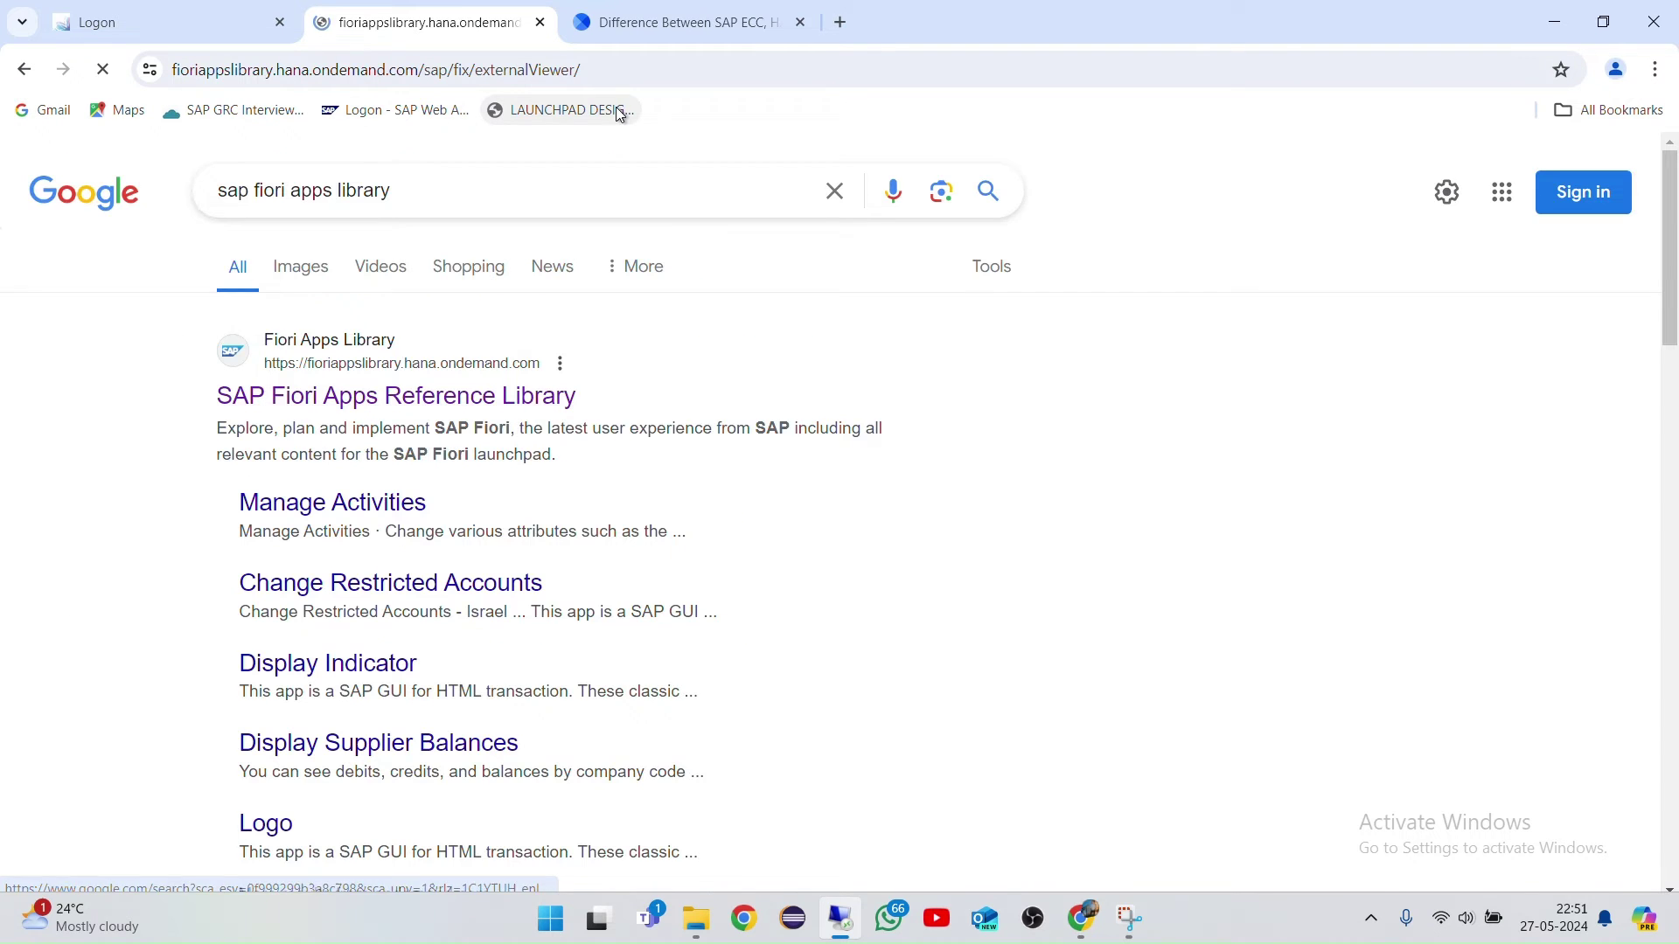
mouse_move(850, 28)
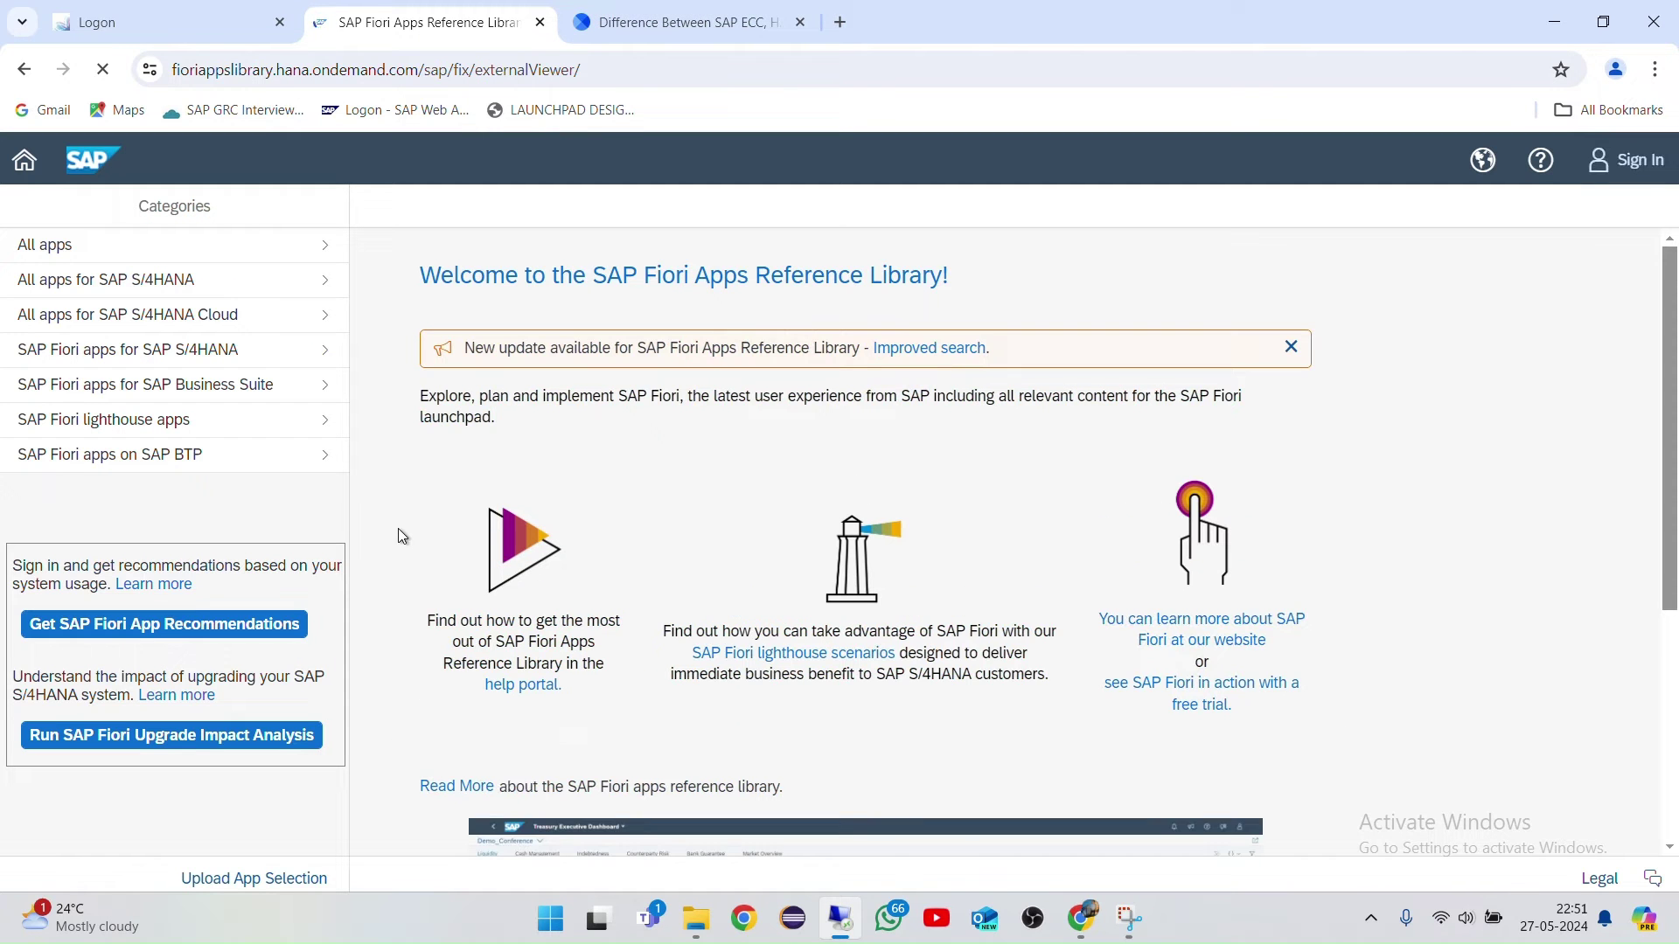
left_click(88, 246)
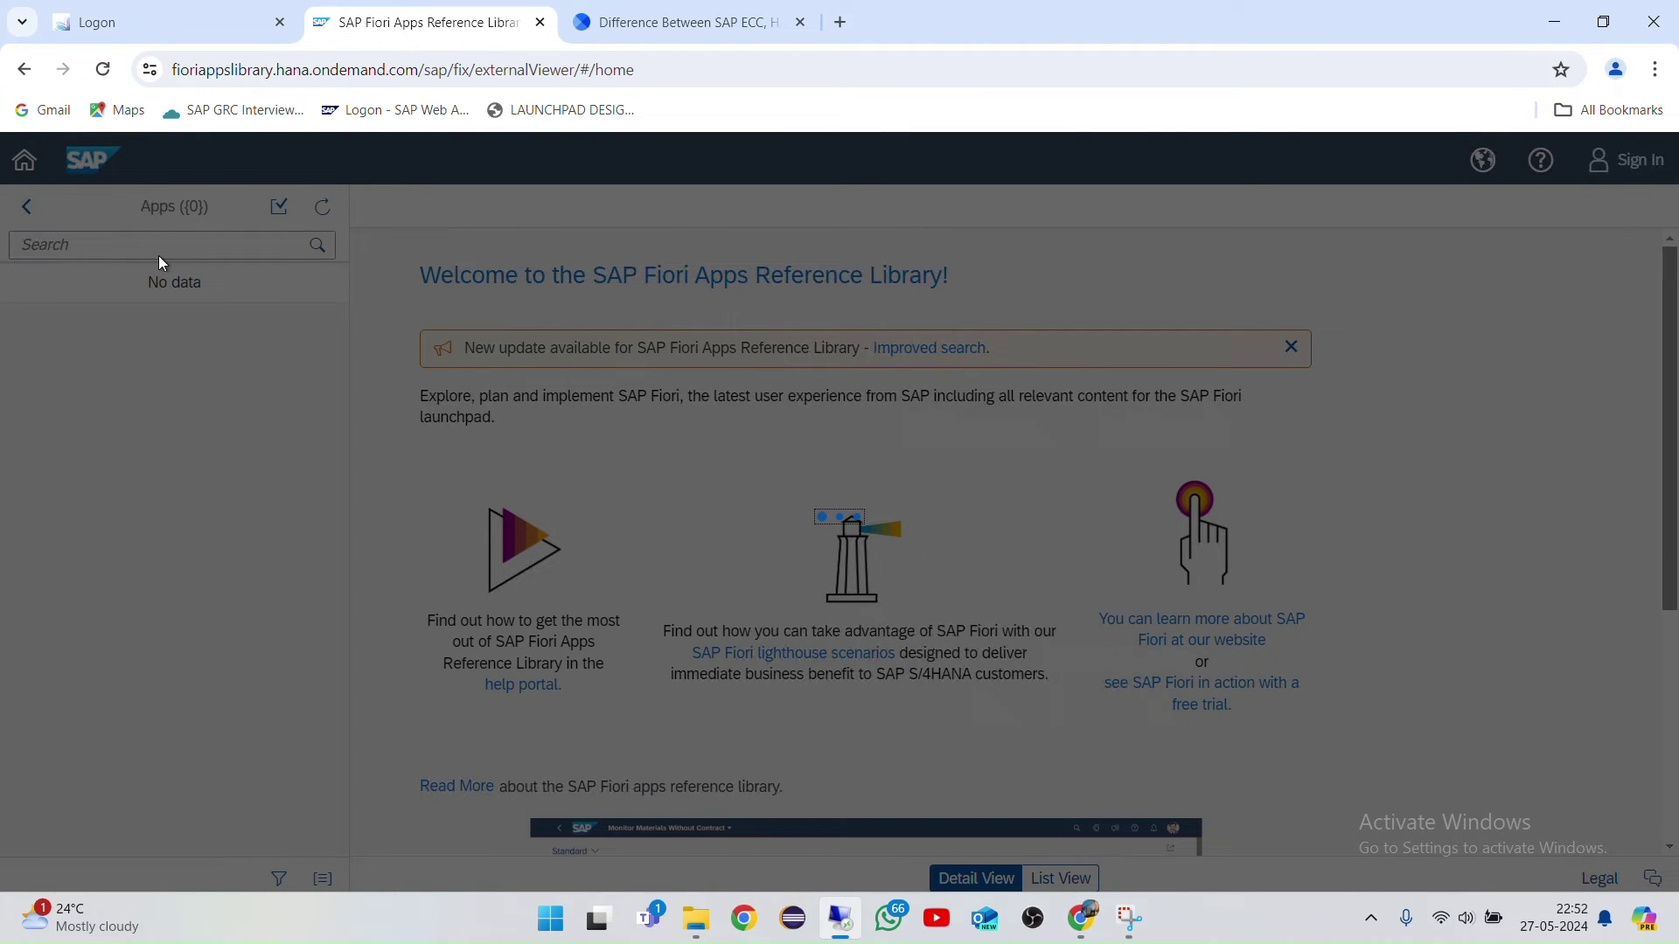
left_click(116, 251)
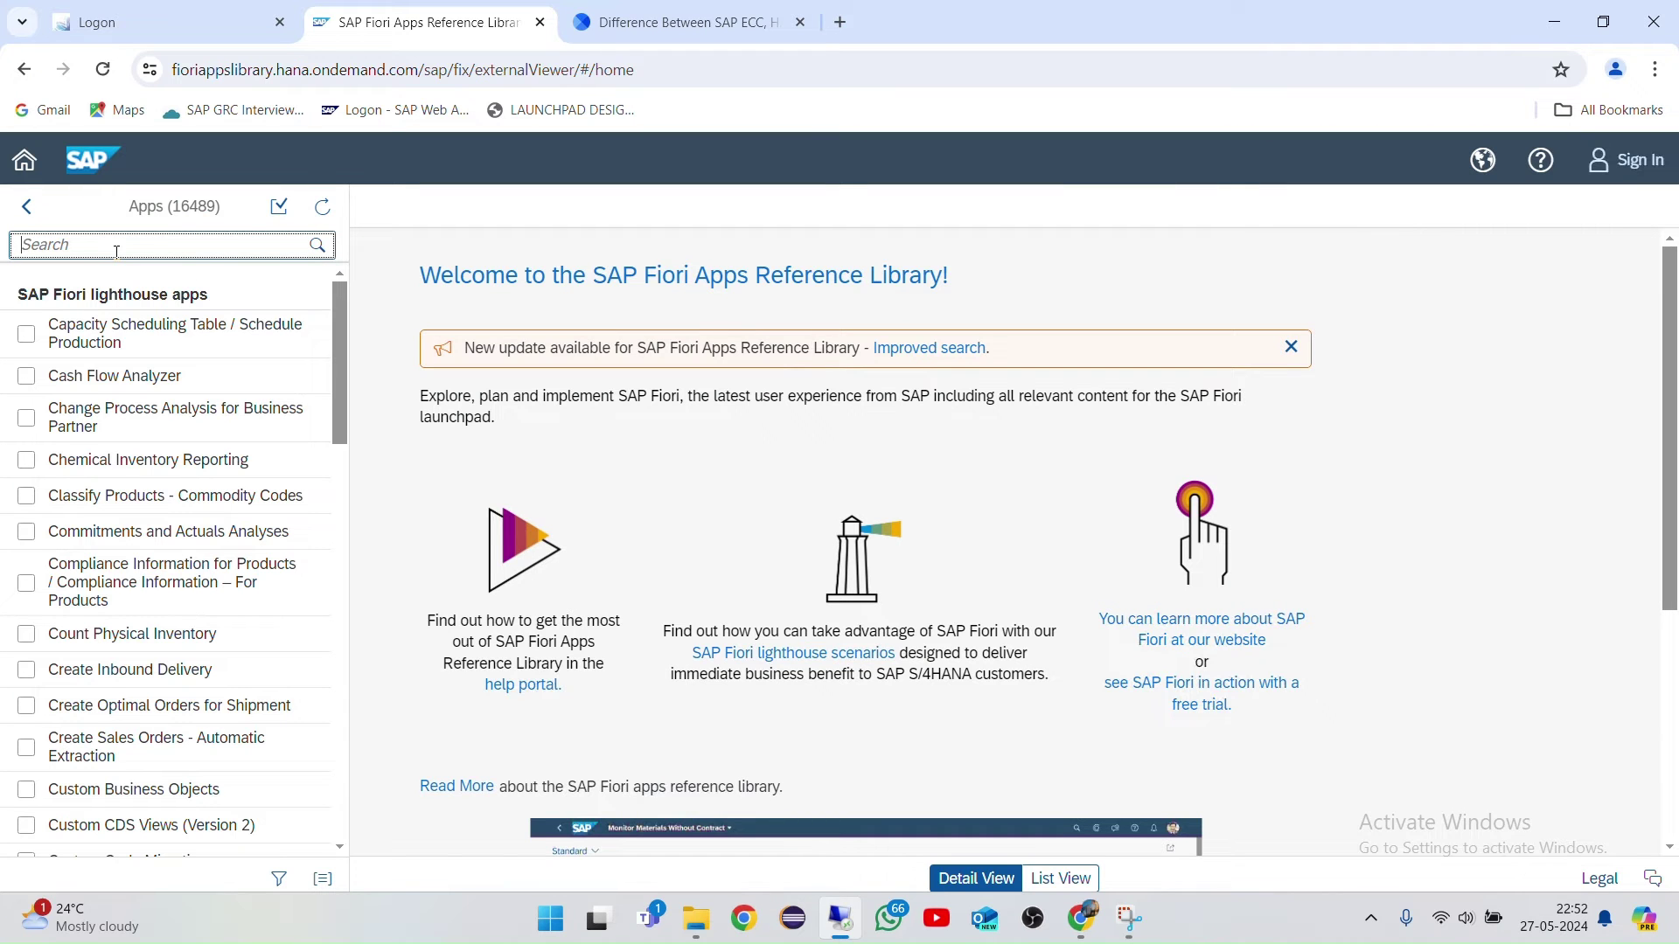
type("MM01")
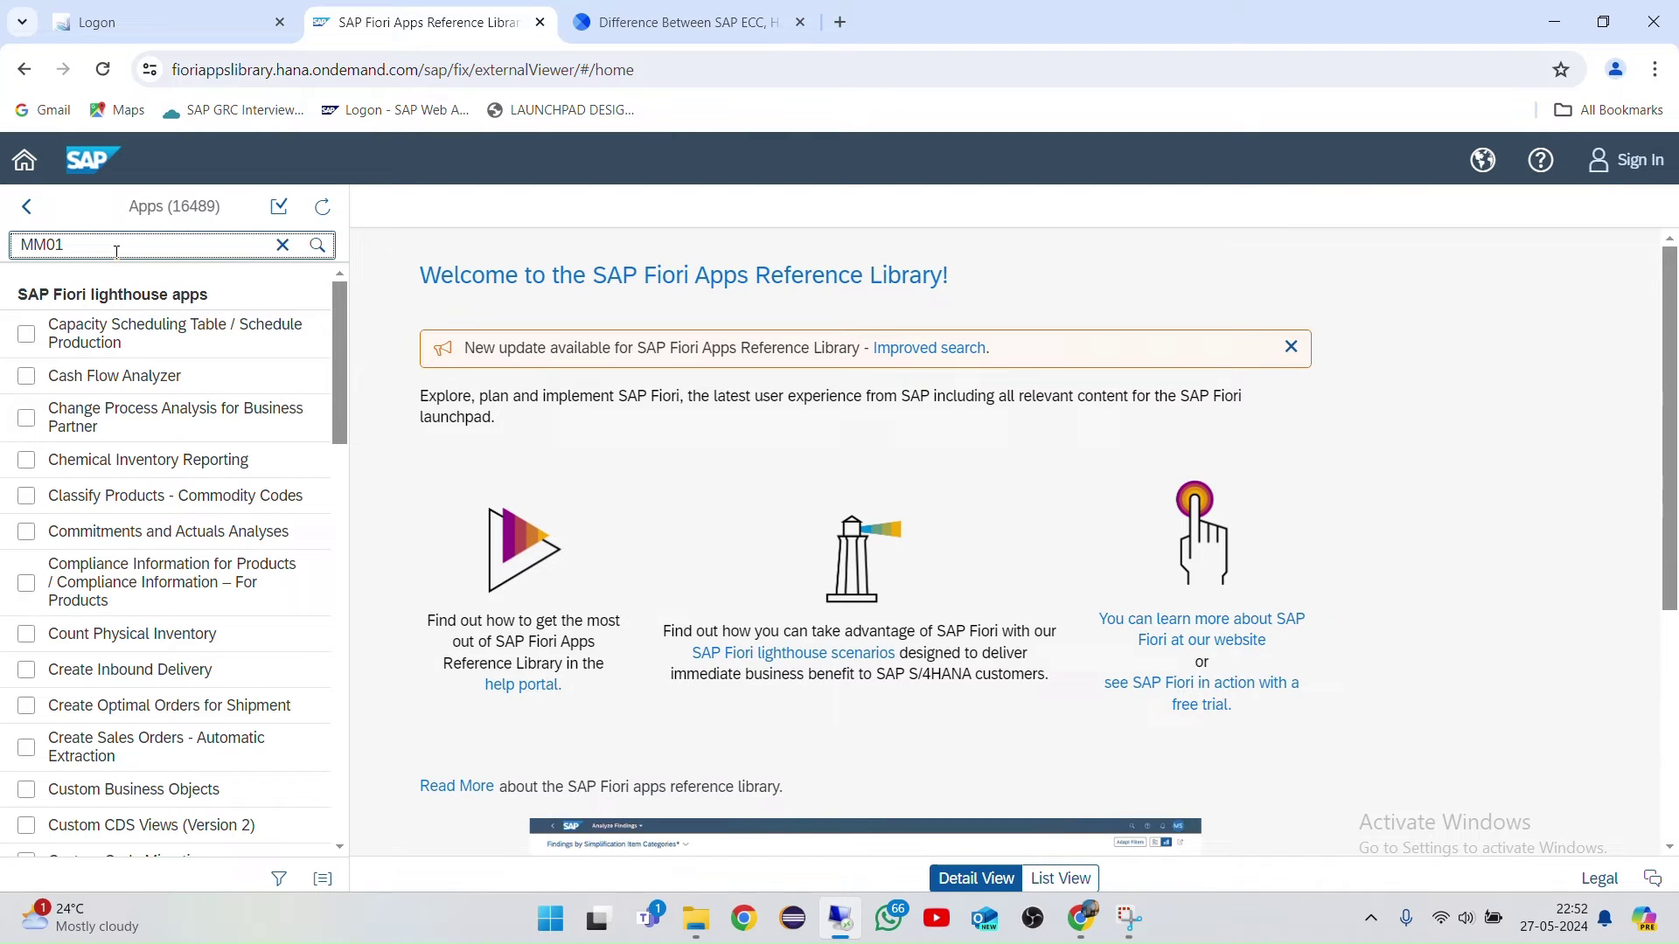
key("Return")
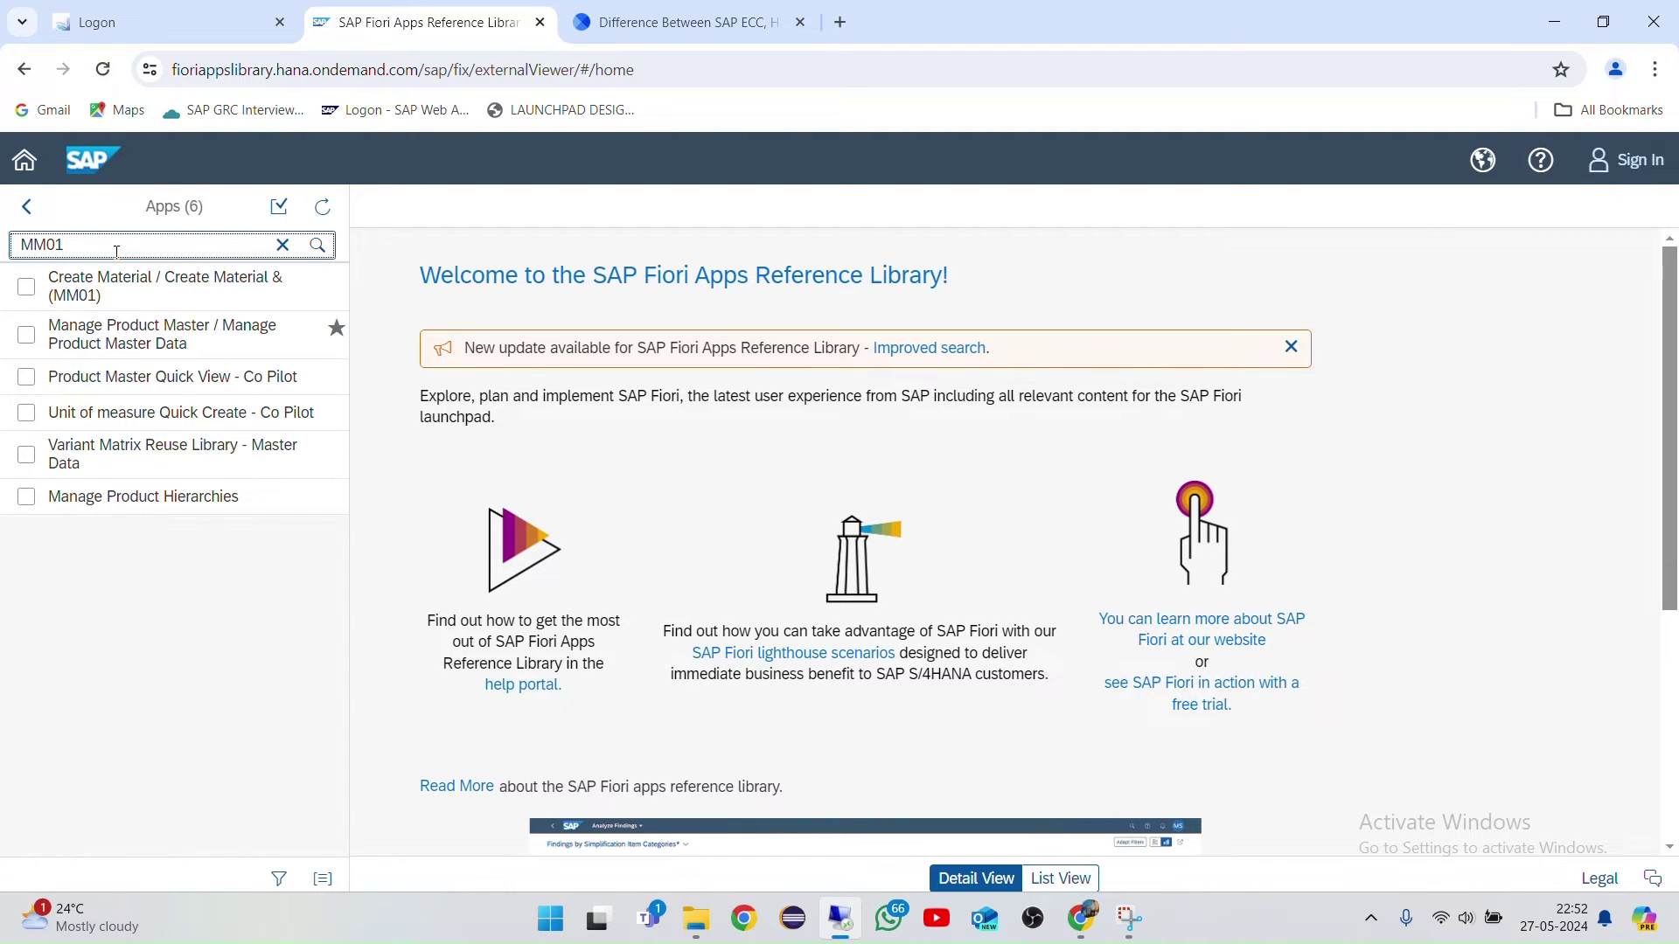
Step: Open the Create Material (MM01) app details and look over its overview
left_click(72, 298)
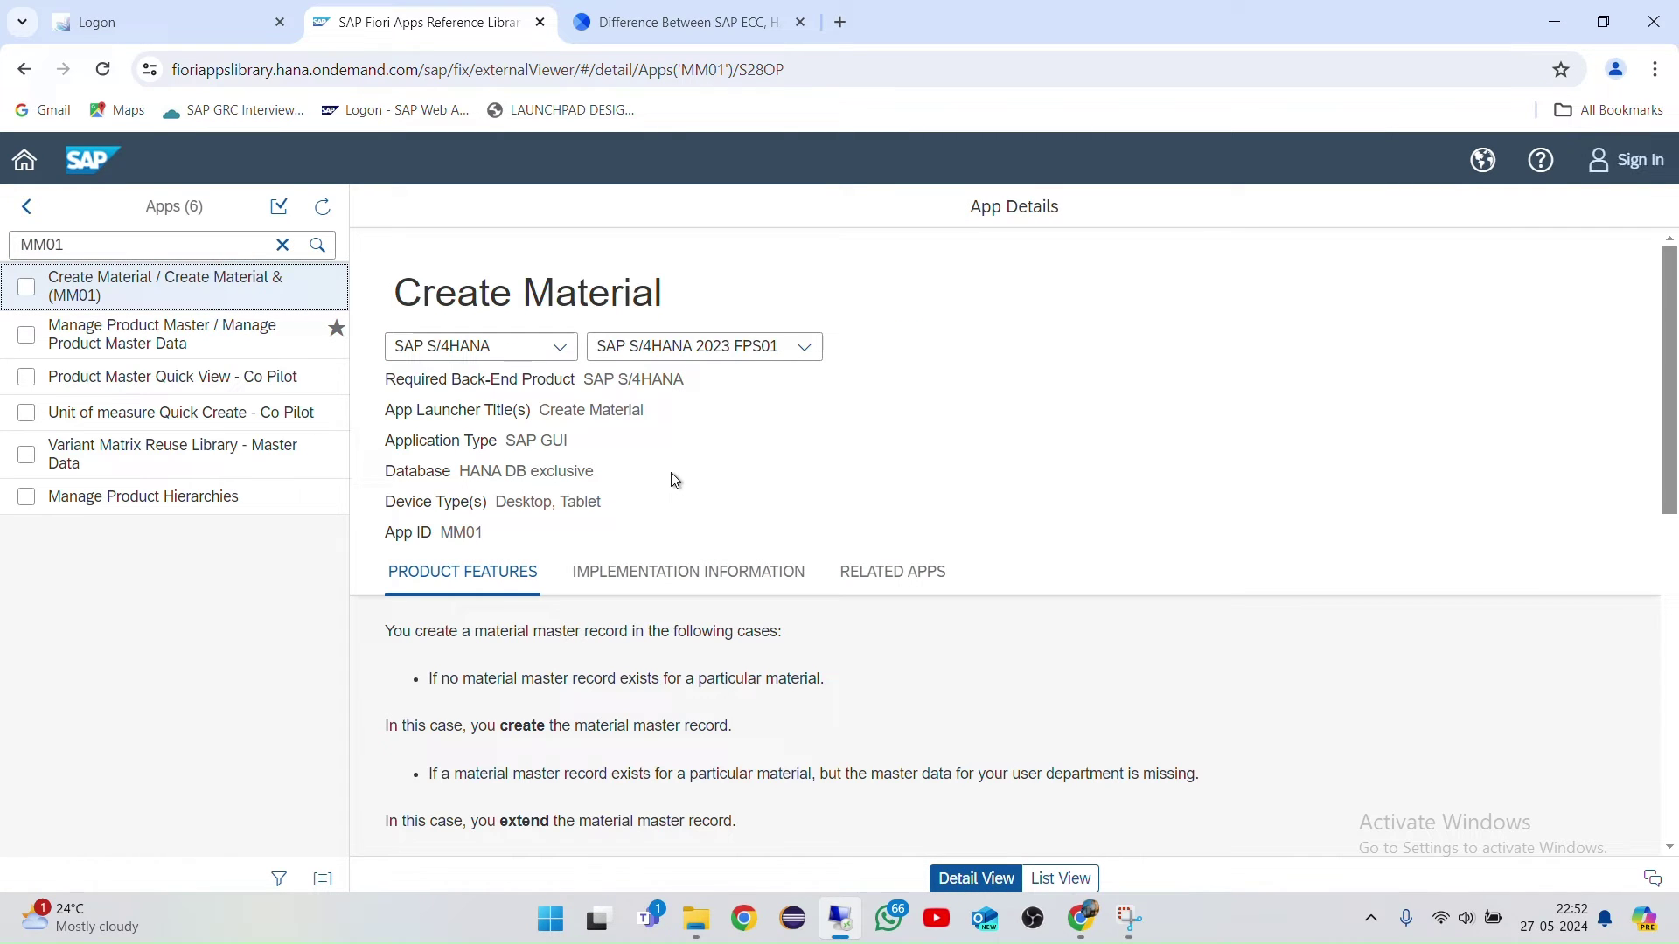
scroll(630, 490, "down", 5)
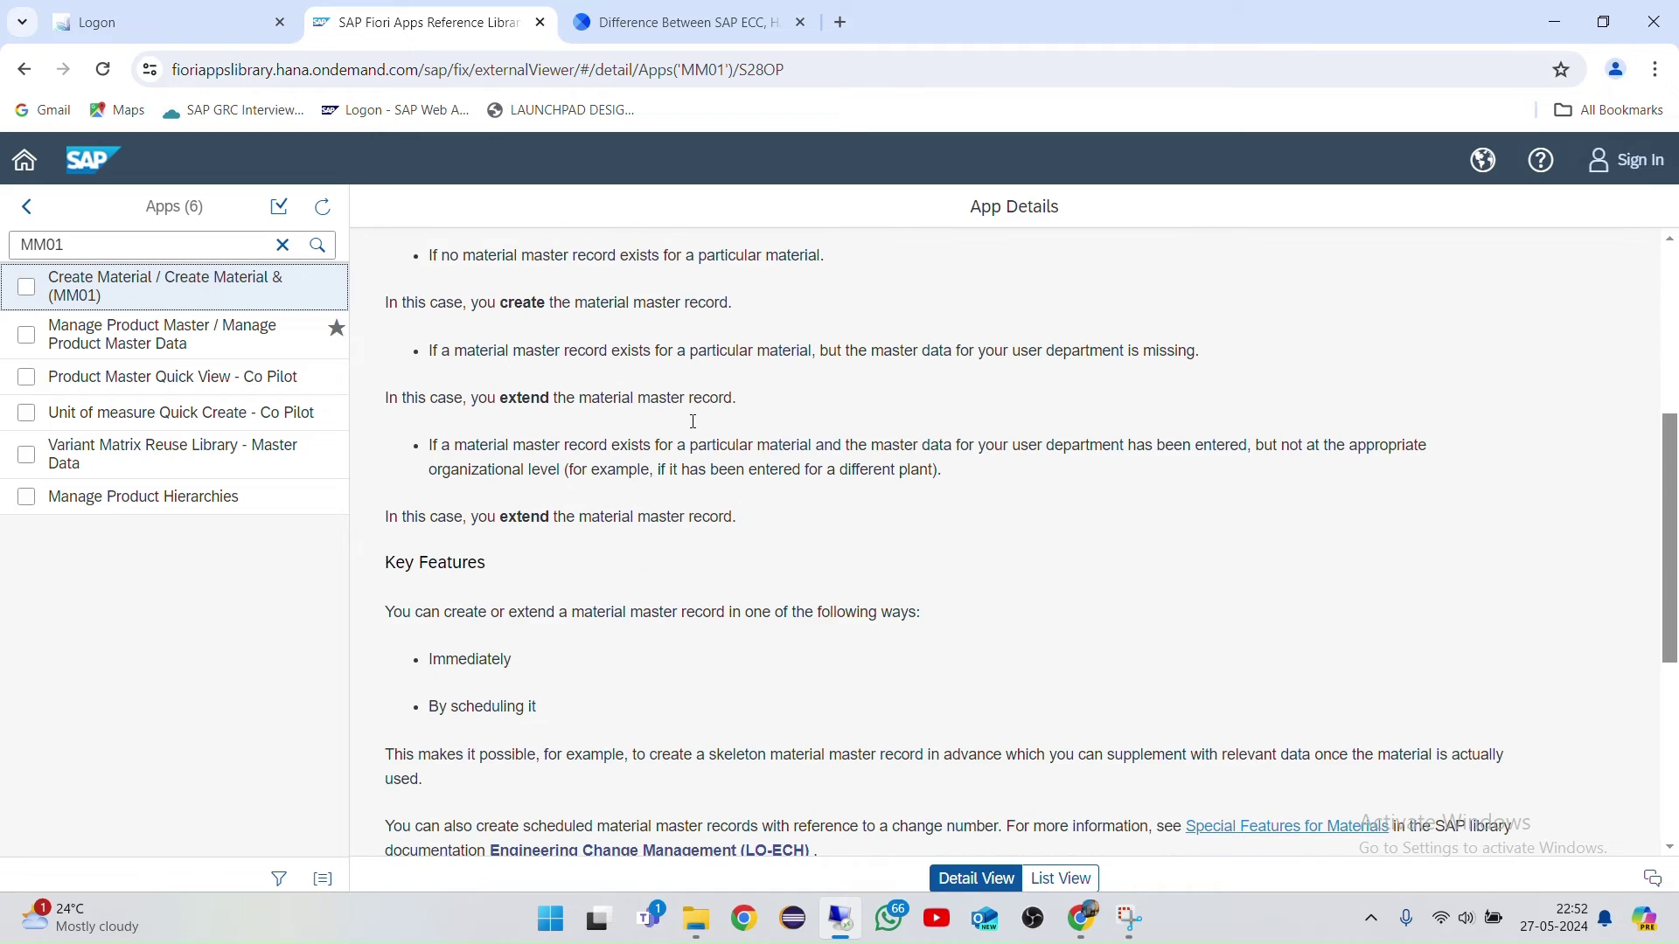
scroll(678, 386, "up", 5)
scroll(612, 612, "down", 5)
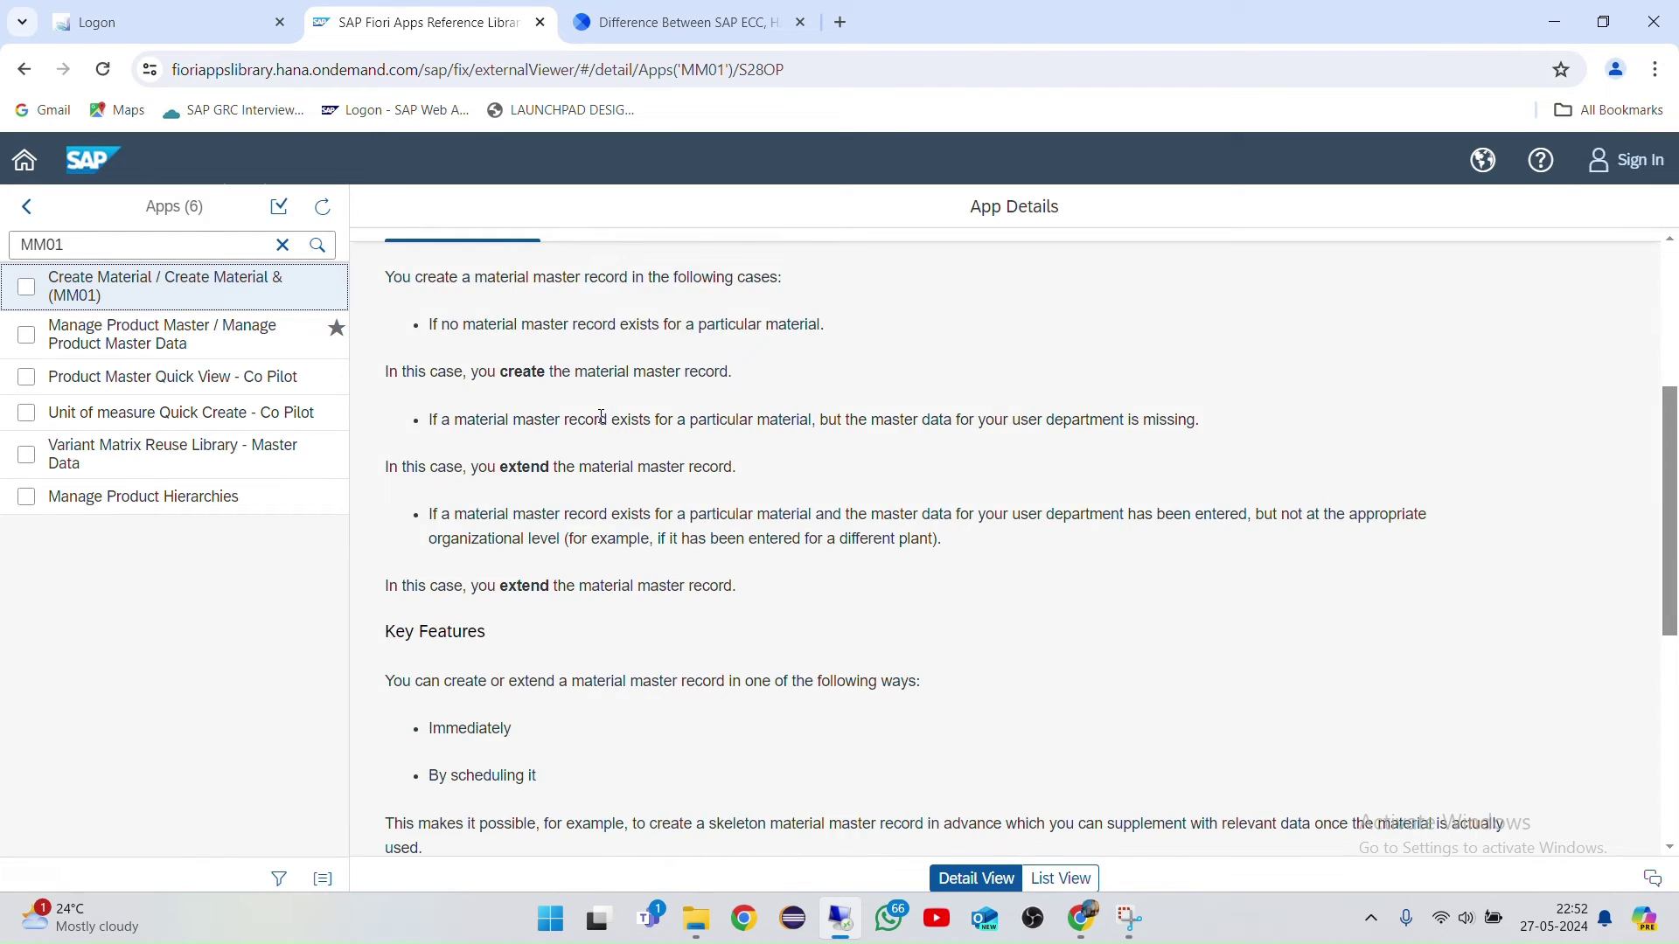
scroll(602, 417, "up", 5)
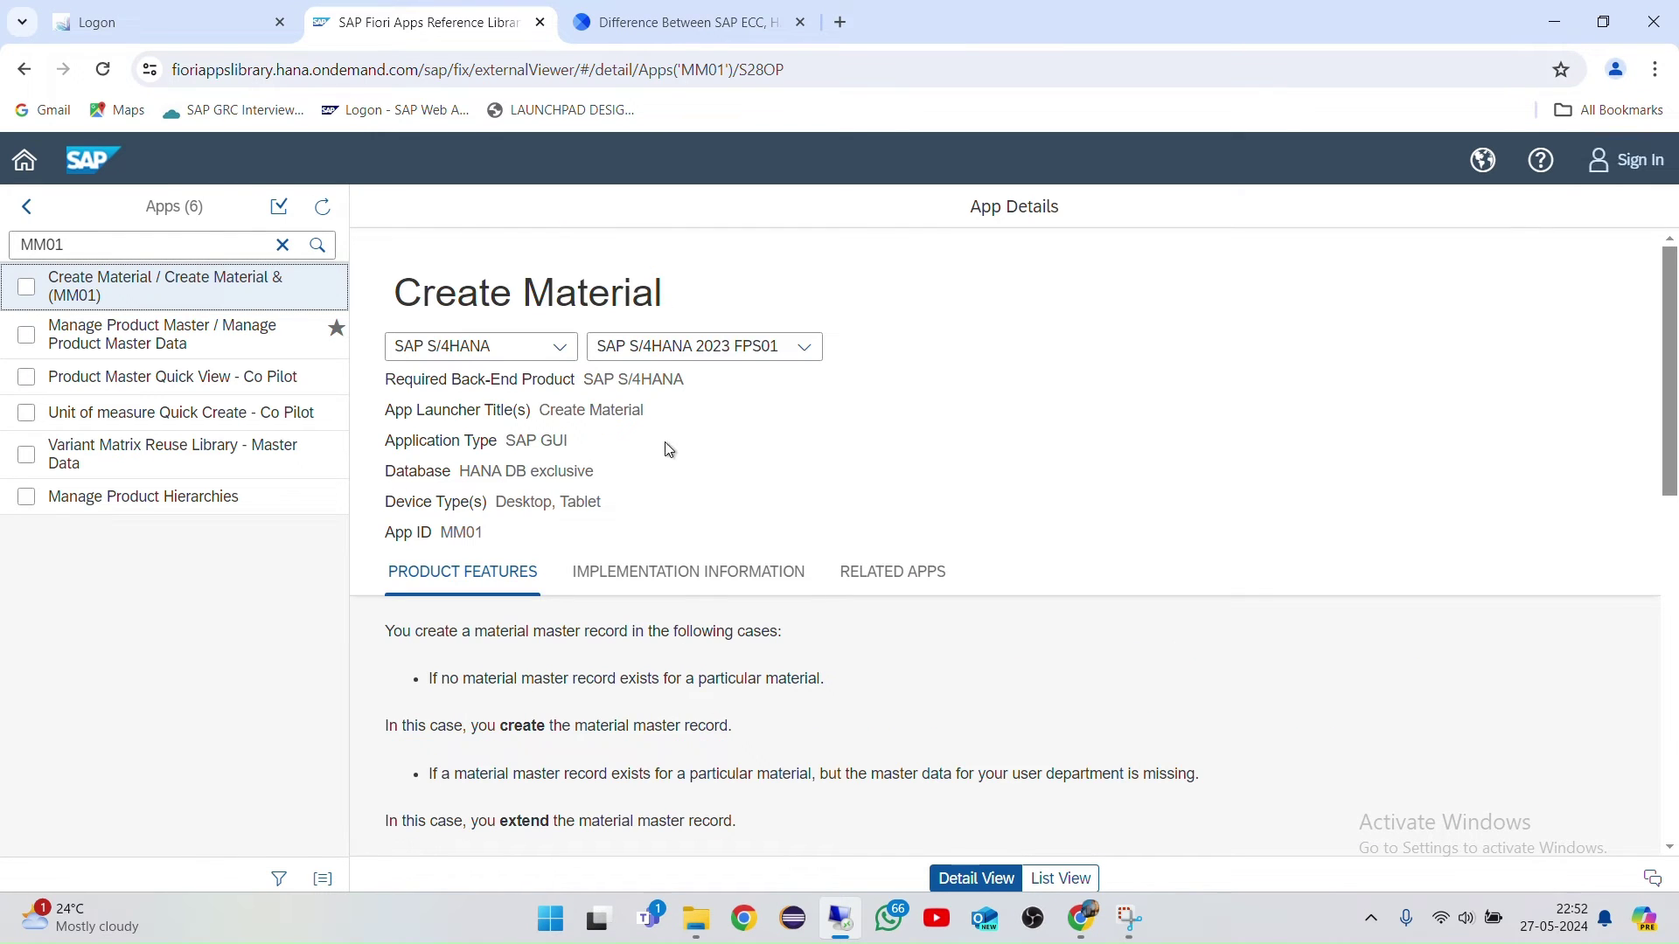
Step: Show Create Material's Implementation Information and expand the Installation section
left_click(673, 571)
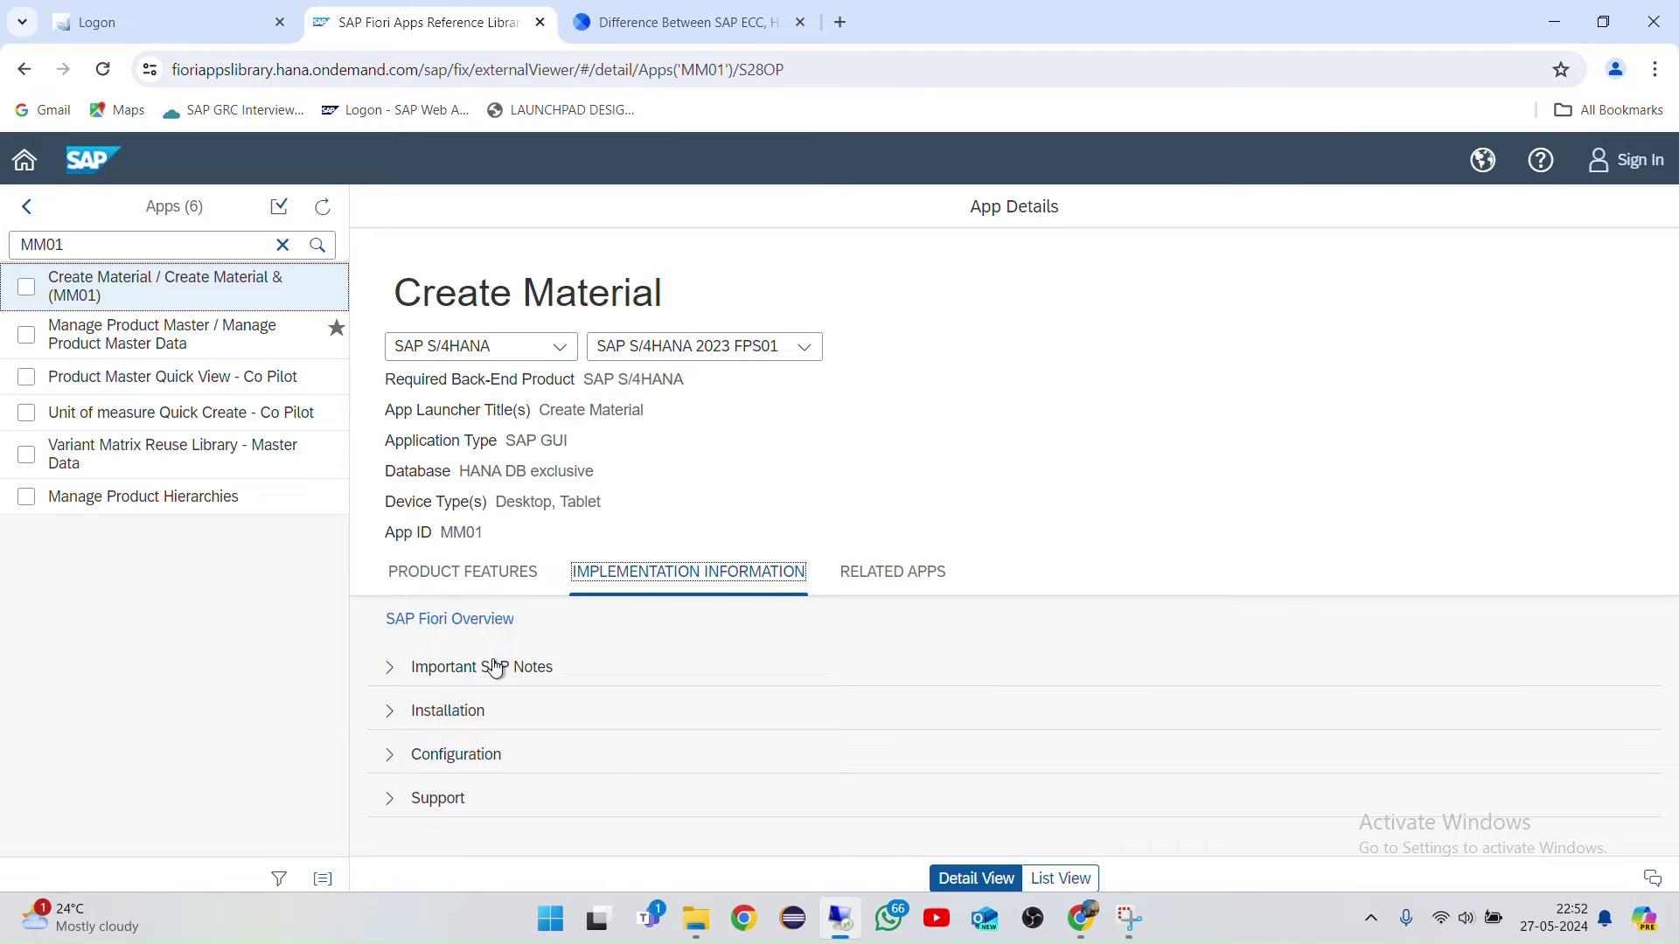
left_click(389, 711)
scroll(449, 647, "down", 7)
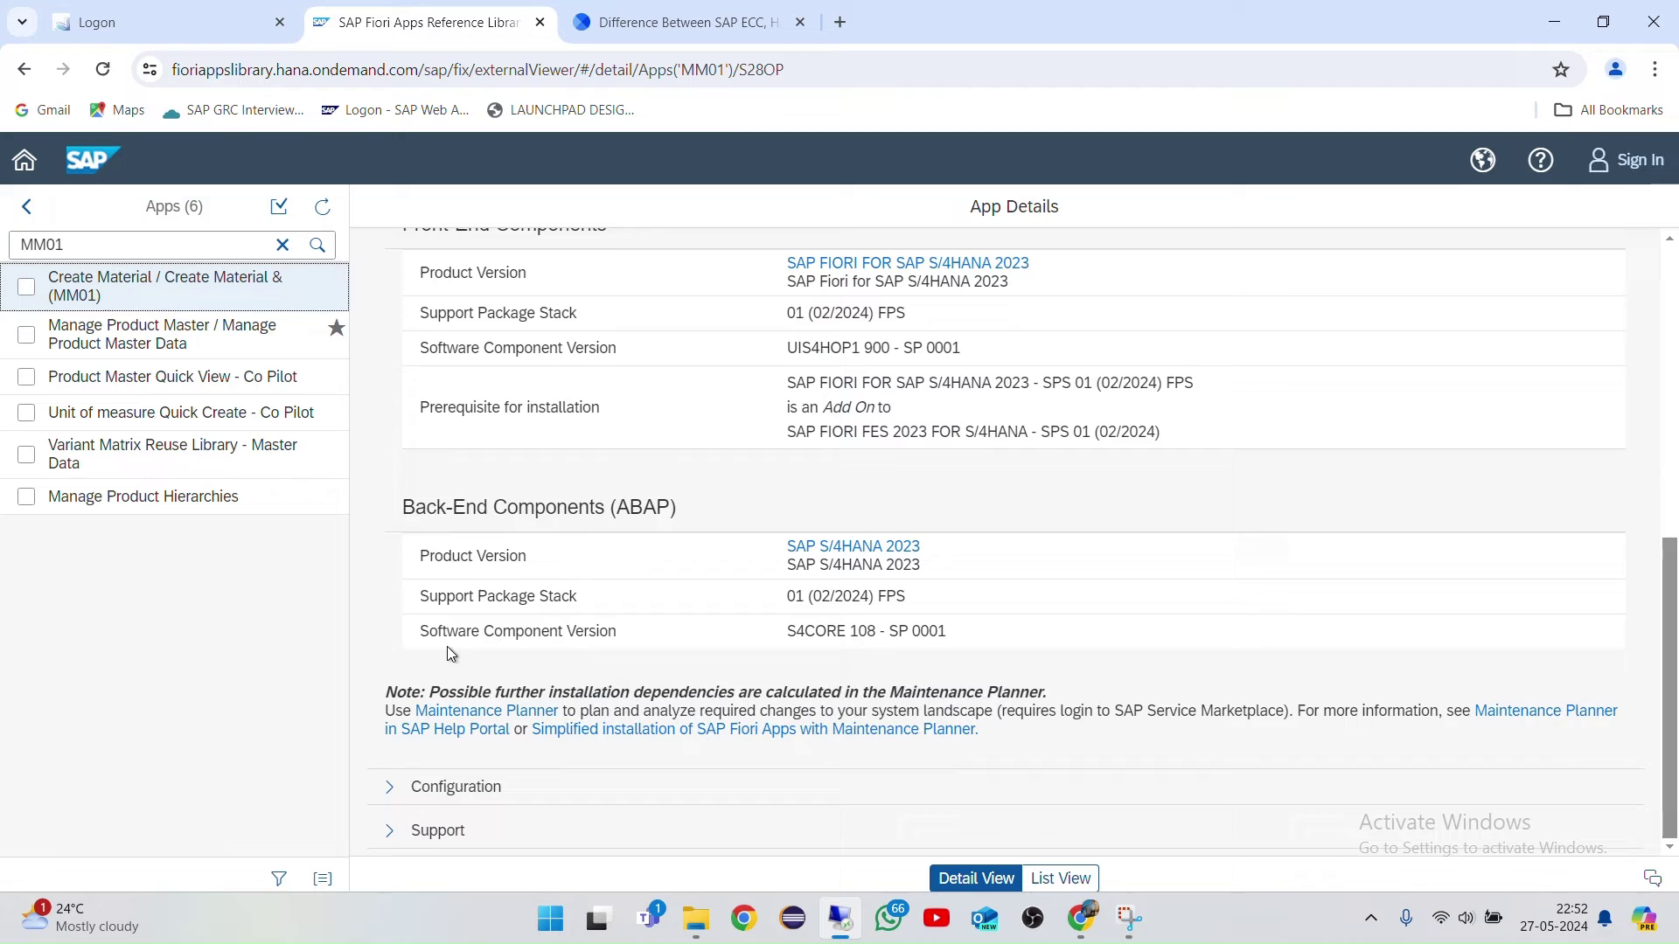
scroll(612, 427, "up", 3)
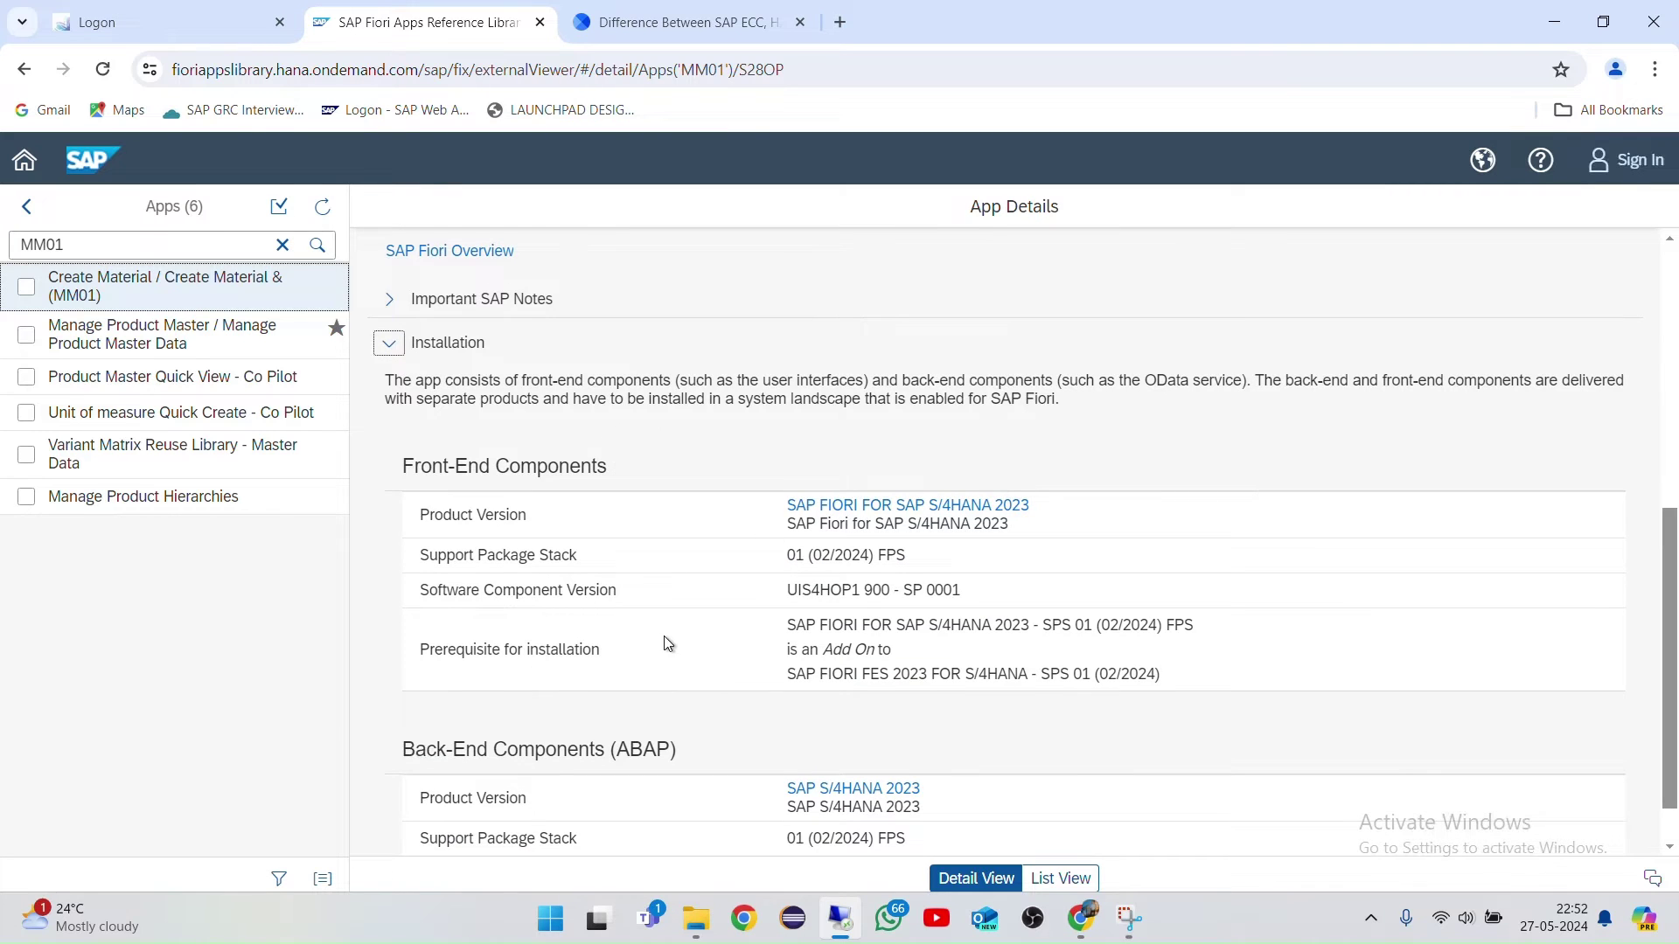
scroll(647, 643, "down", 3)
Step: Expand the Configuration section and review its components, catalogs and roles
left_click(389, 785)
scroll(390, 775, "down", 6)
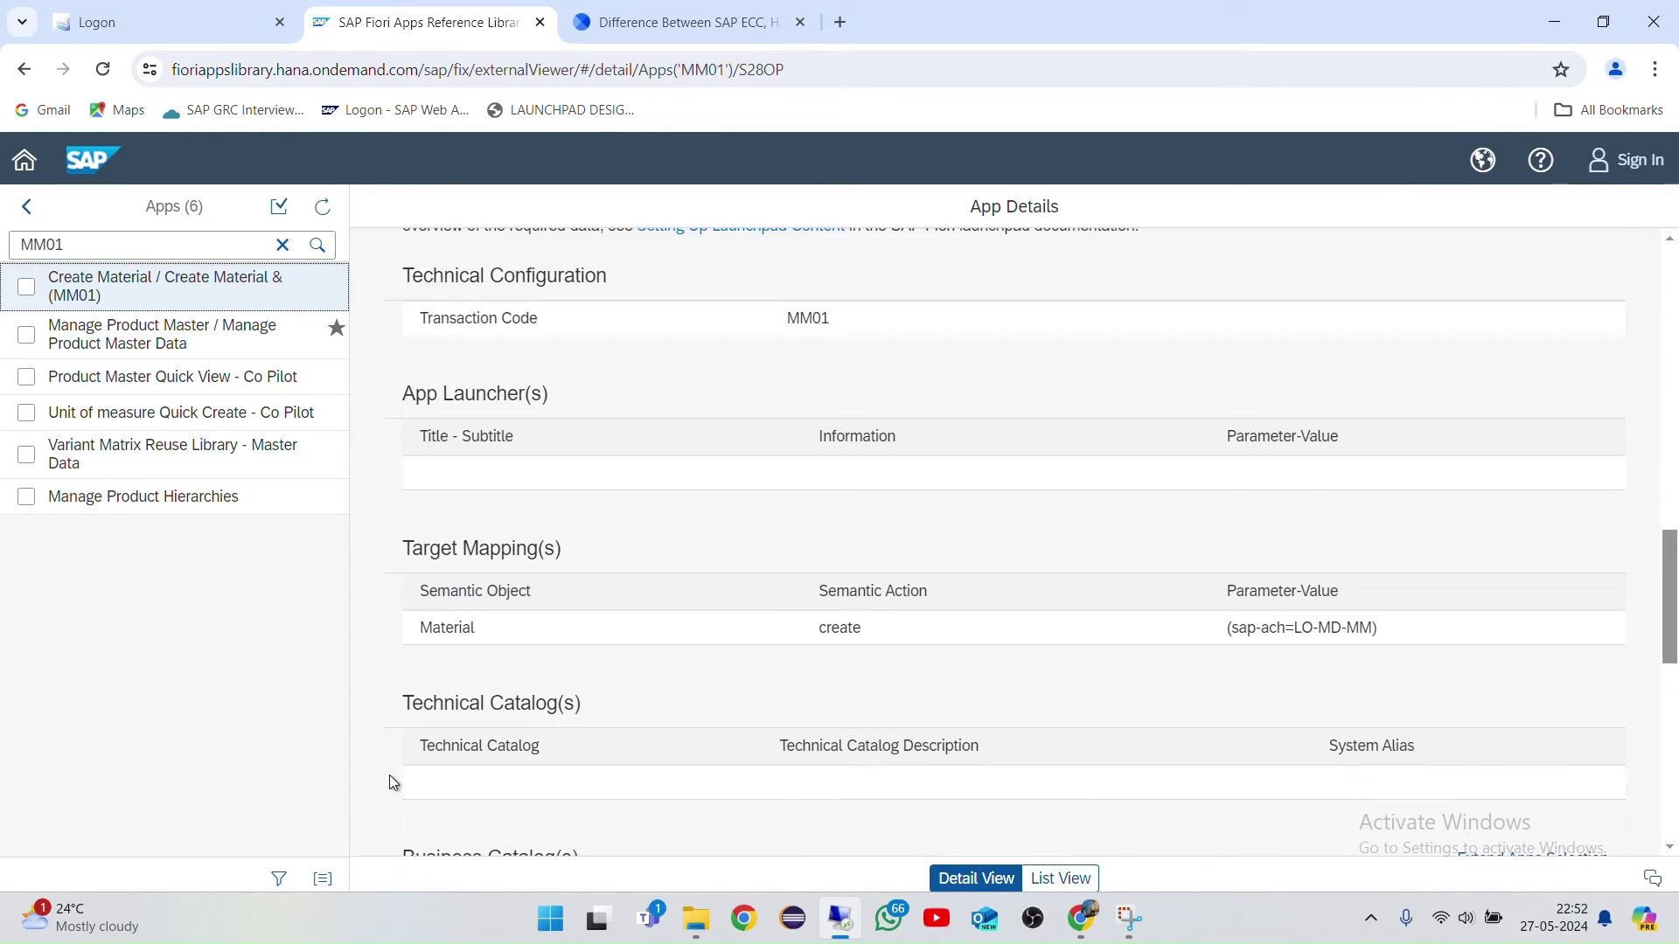
scroll(509, 315, "up", 3)
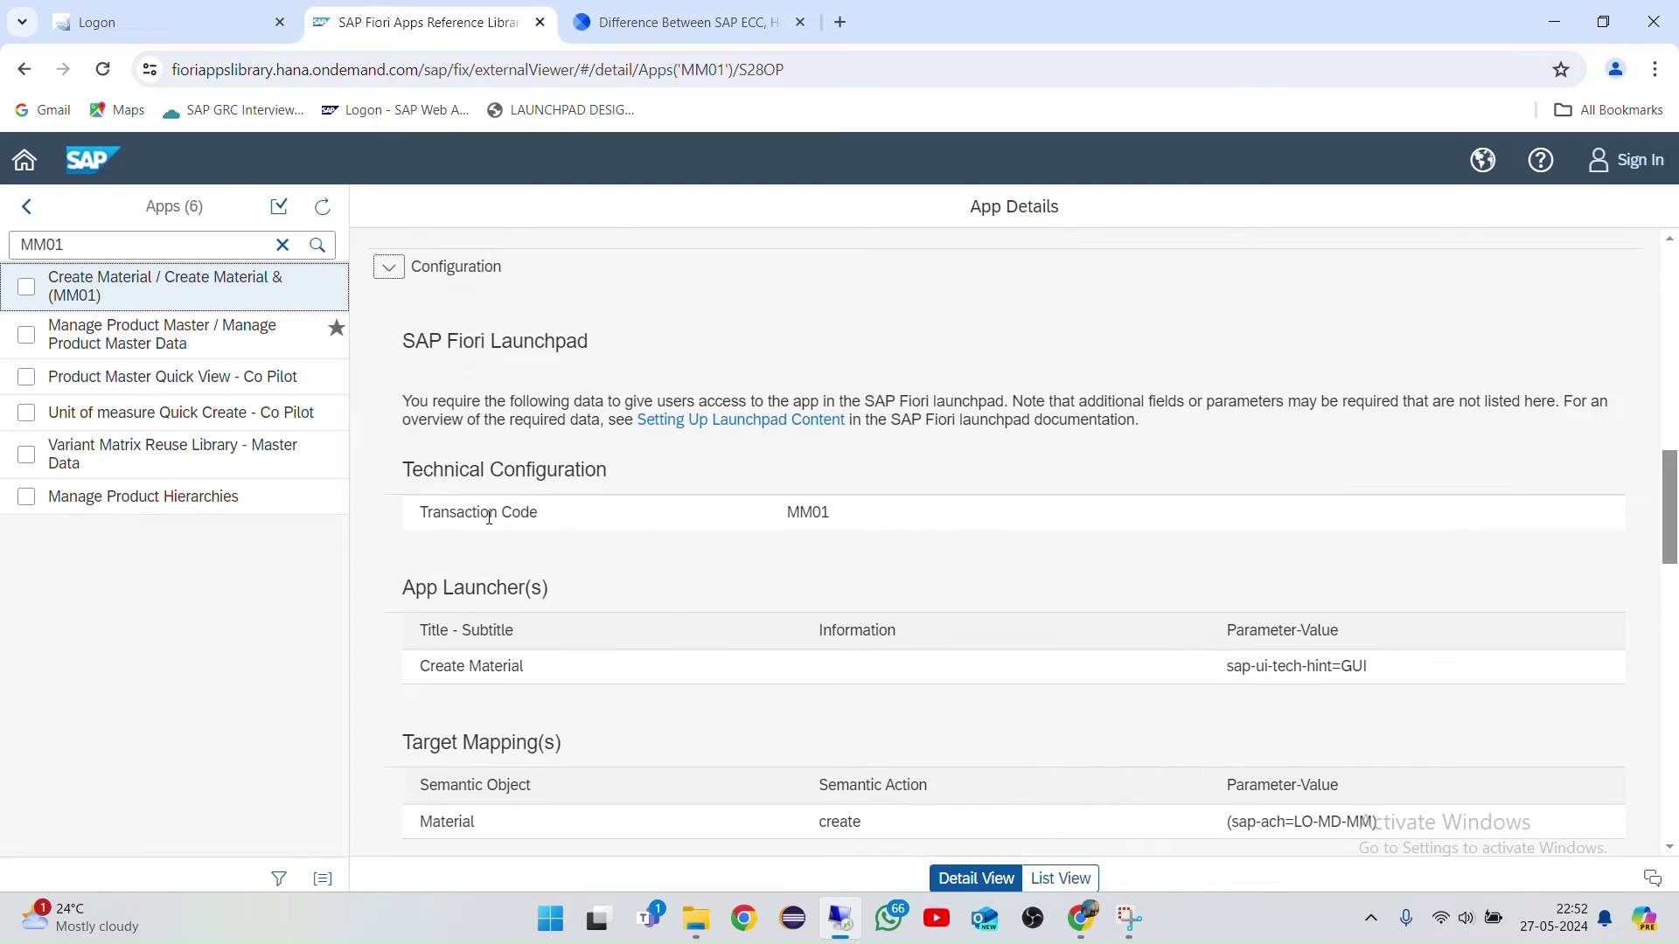
scroll(411, 495, "down", 2)
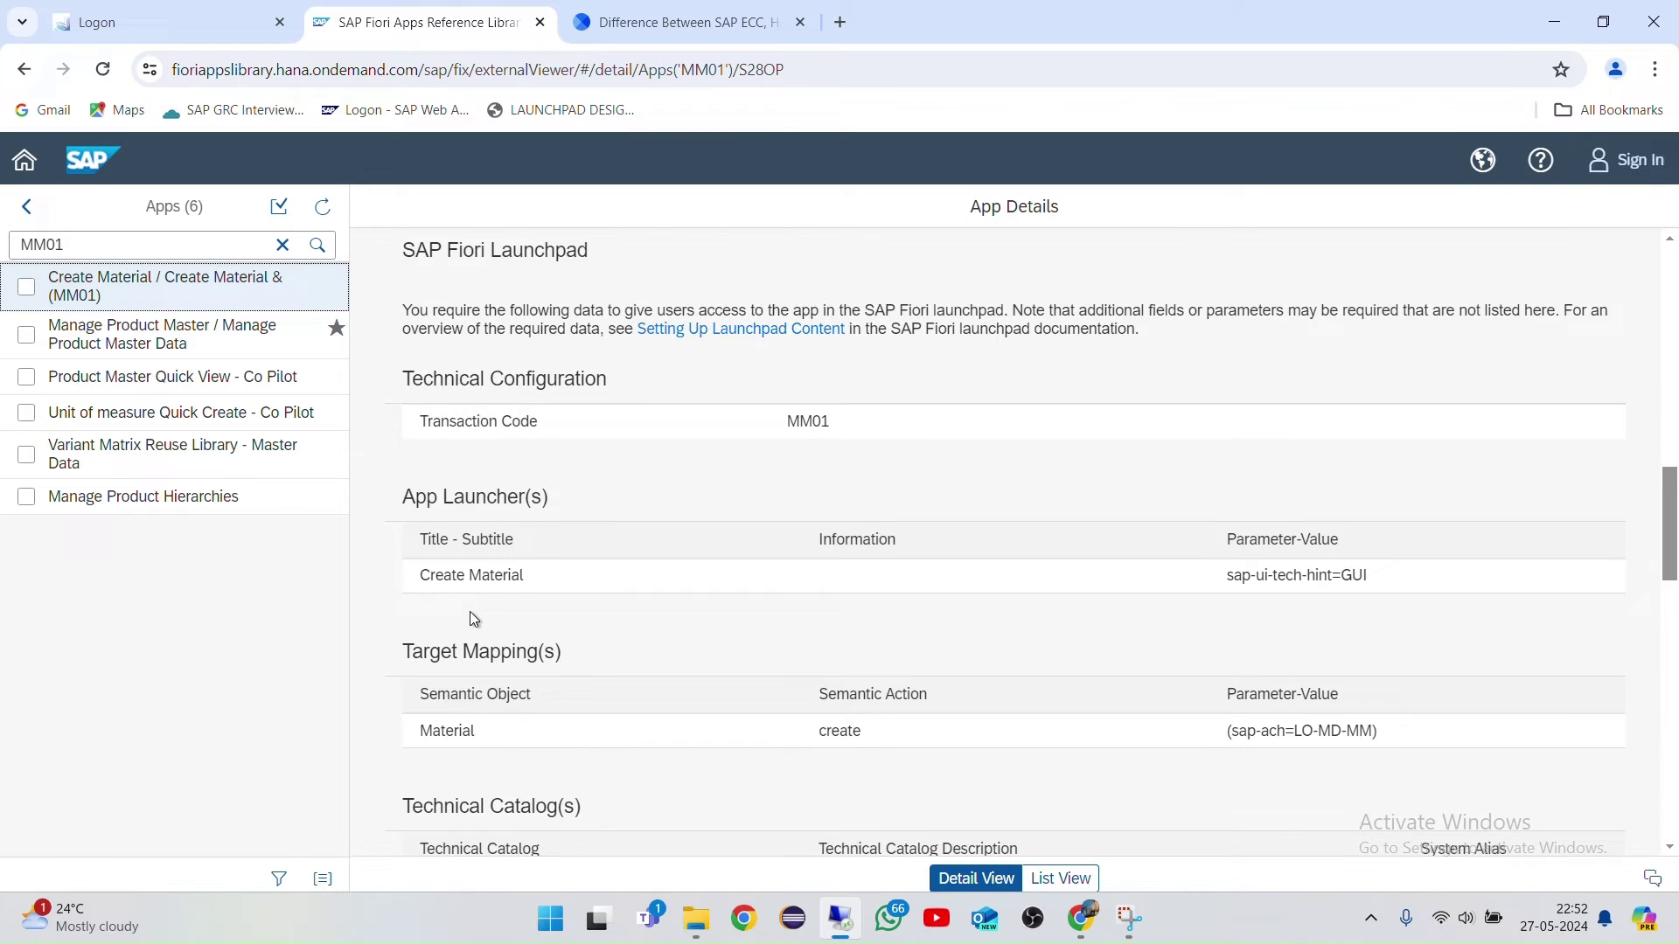
scroll(463, 612, "down", 2)
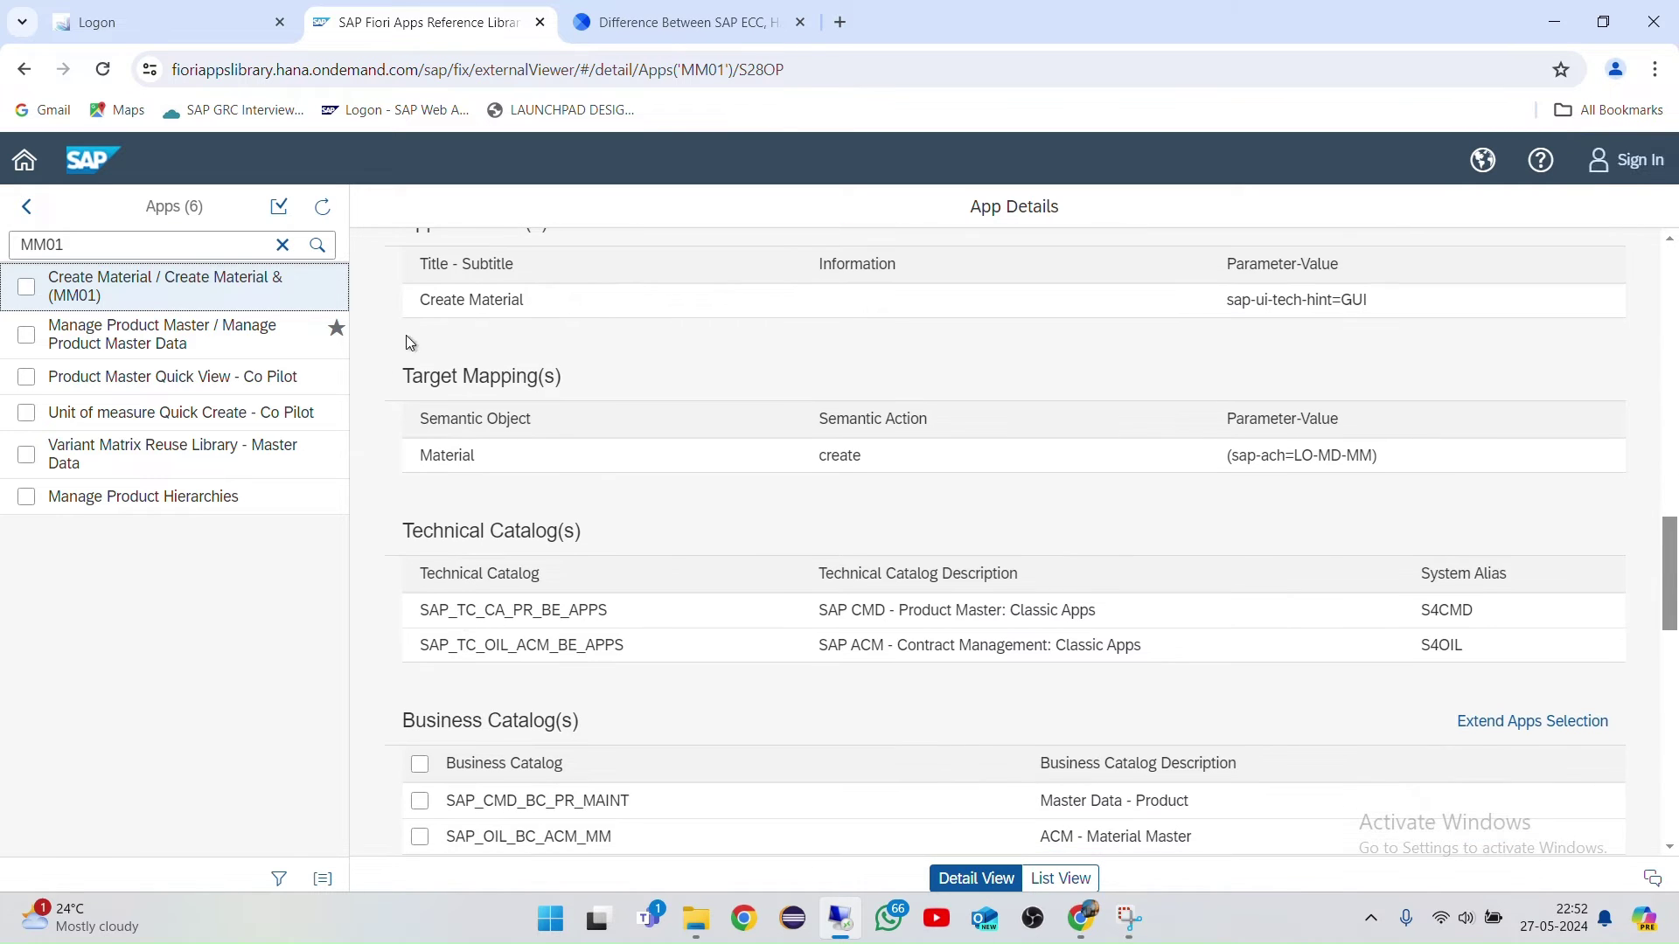
scroll(473, 605, "down", 4)
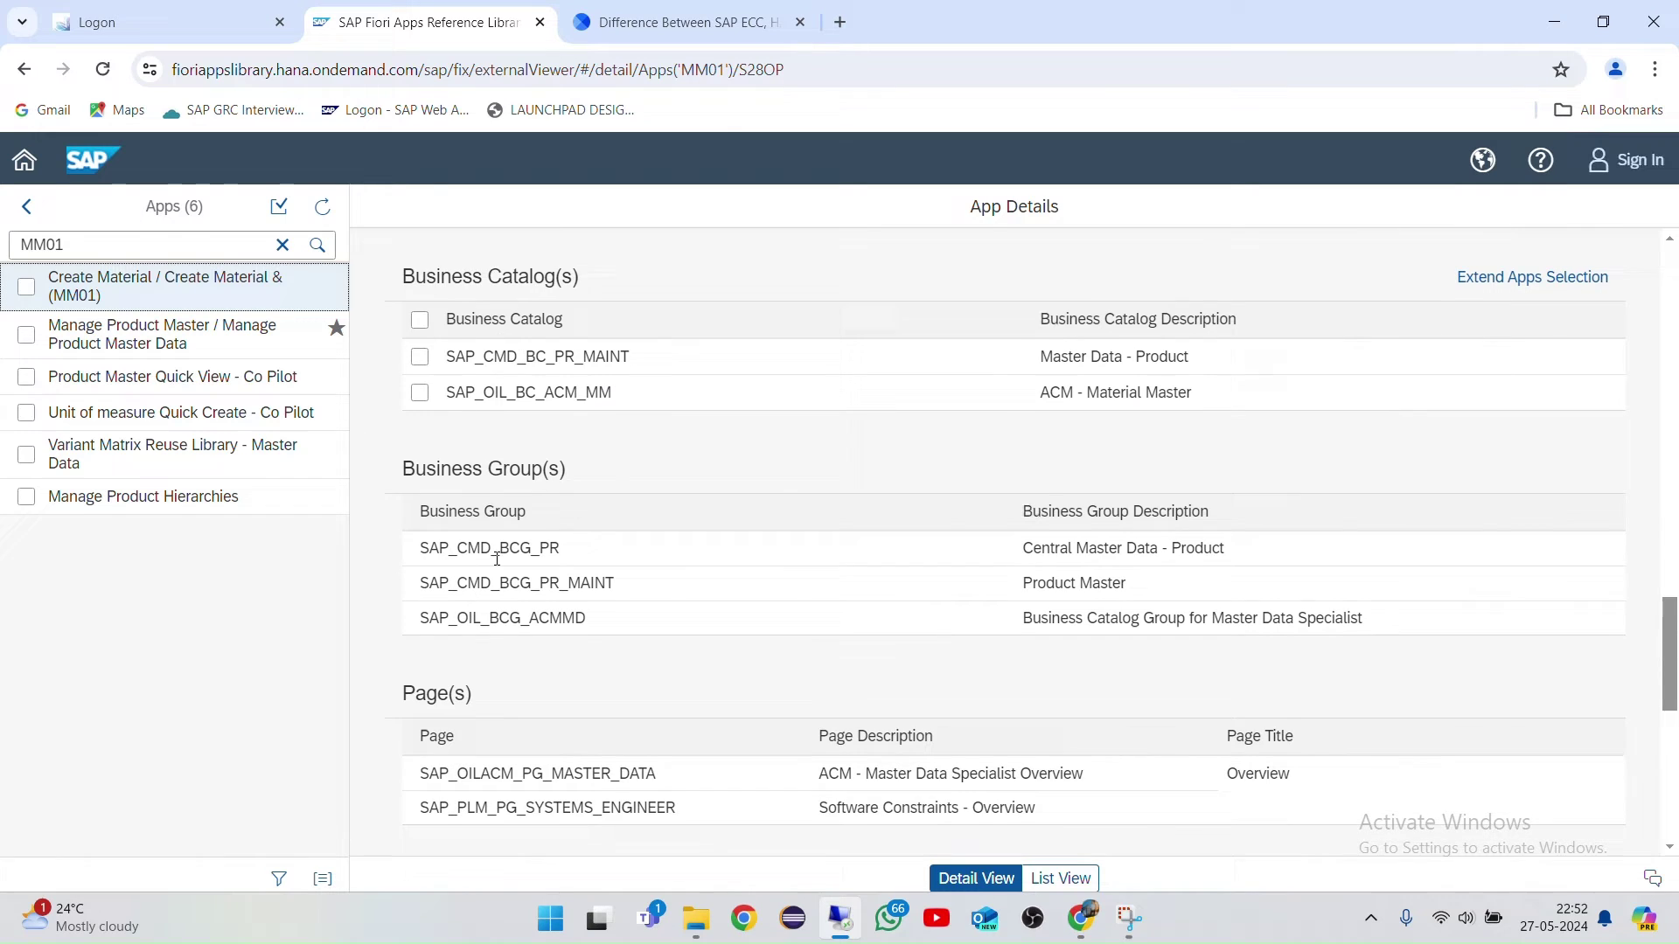
scroll(499, 560, "down", 3)
scroll(542, 473, "down", 3)
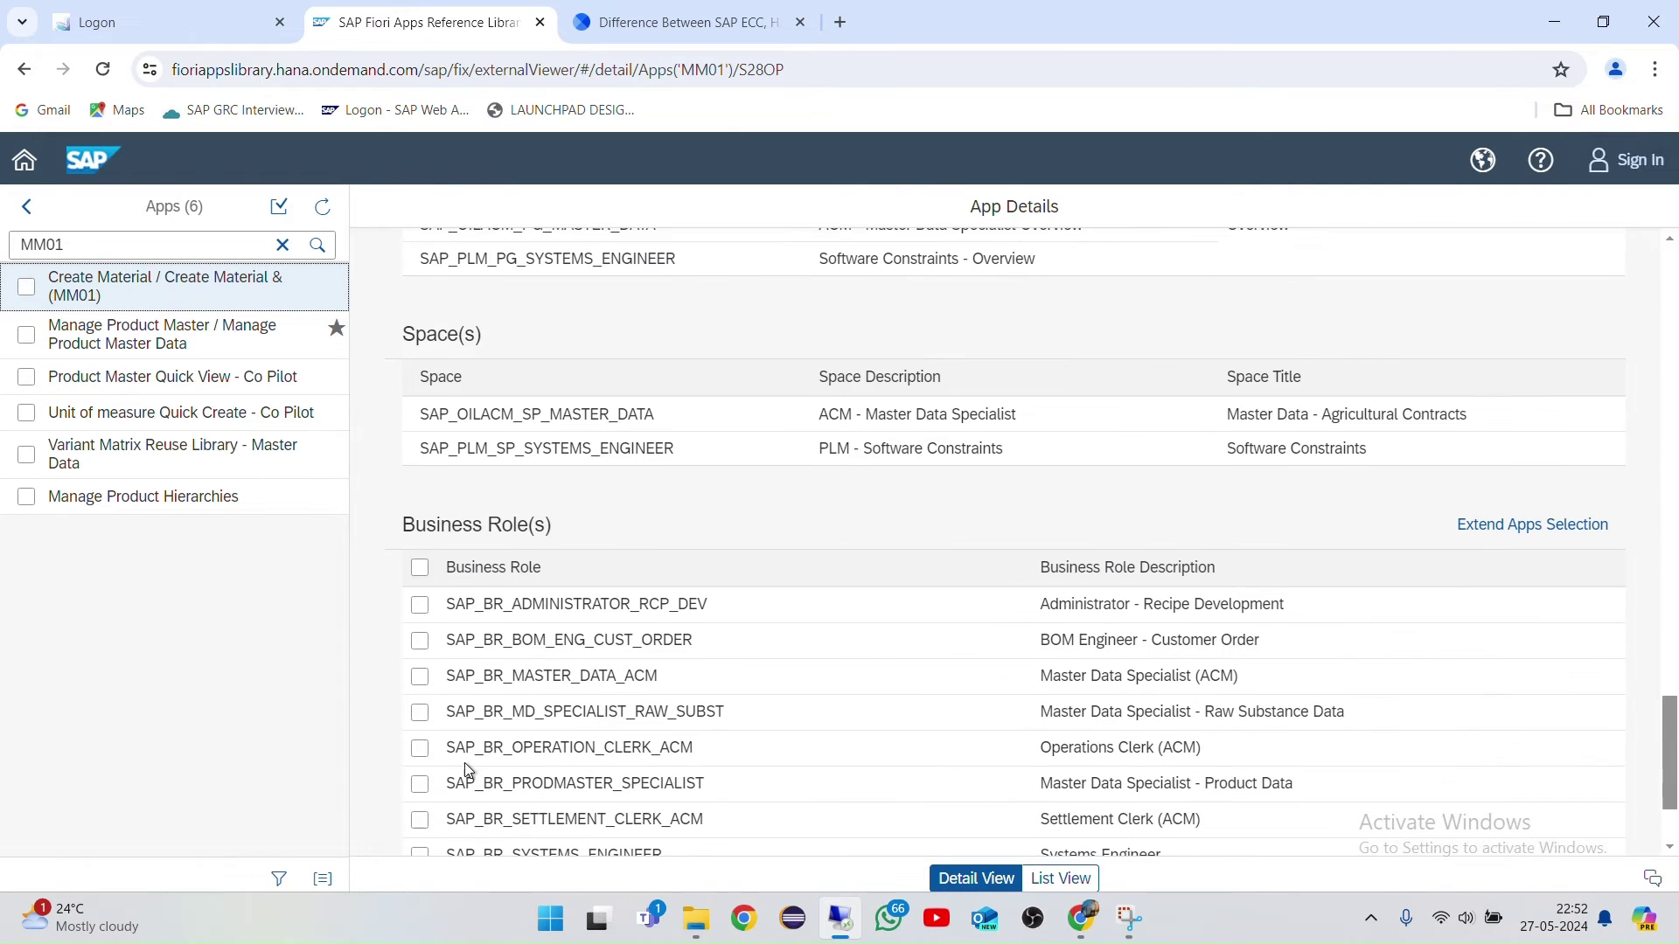
scroll(483, 422, "down", 4)
scroll(479, 420, "up", 15)
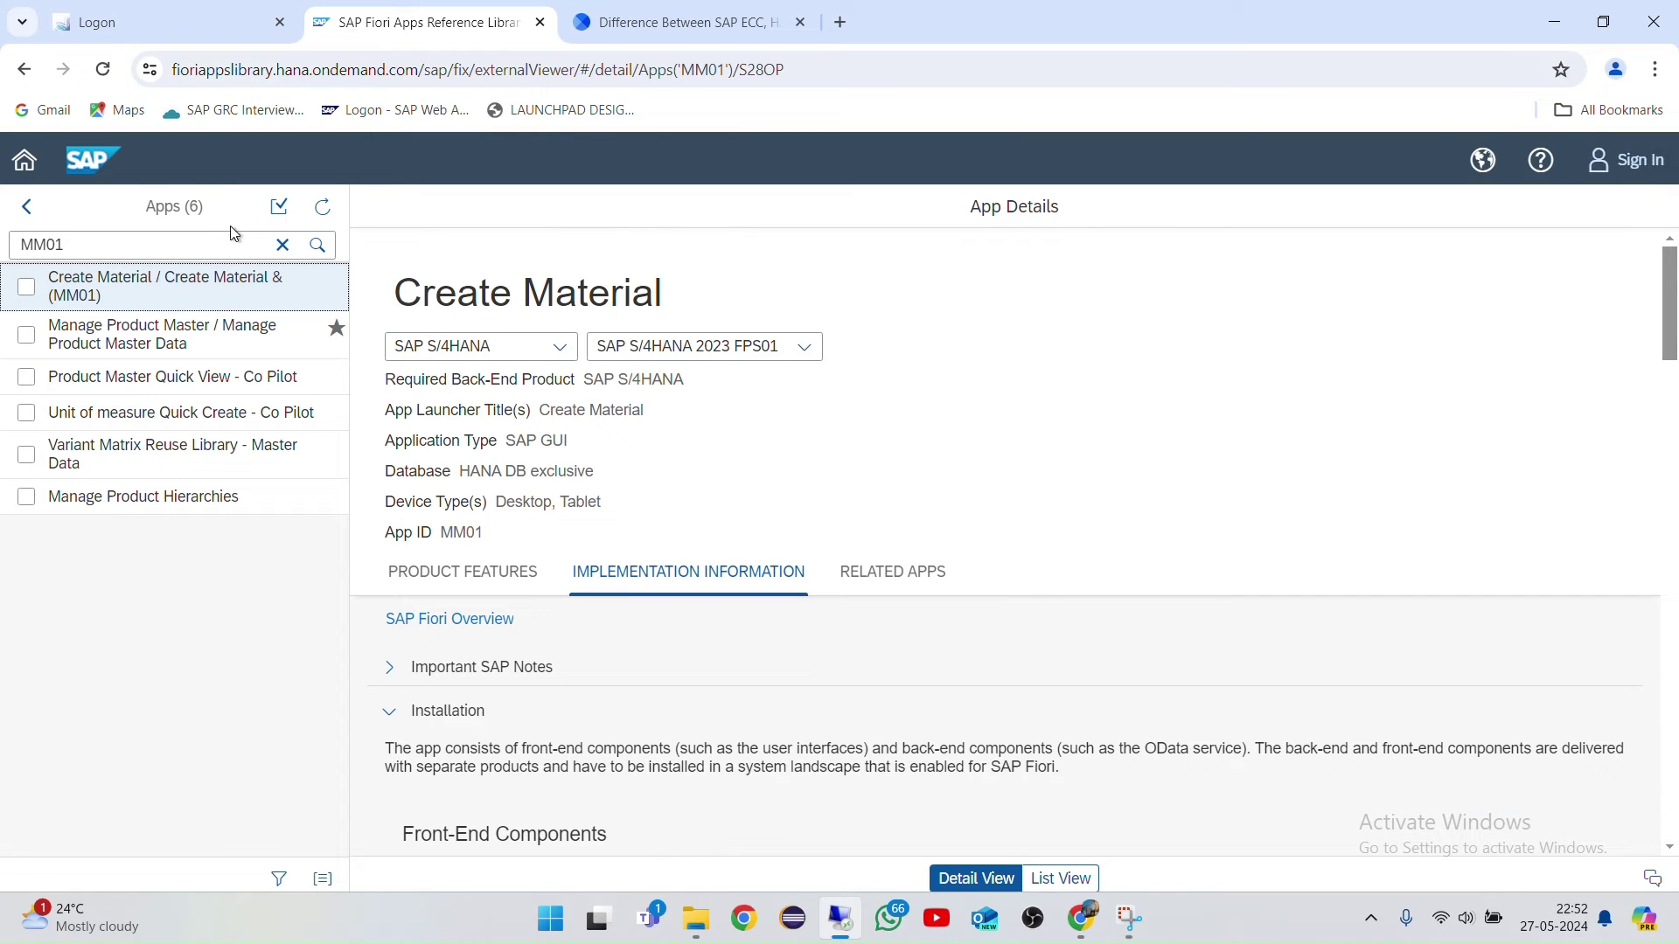
Step: Replace the MM01 search with 'Asset', listing 1037 apps such as Asset Viewer
left_click(283, 245)
type("As")
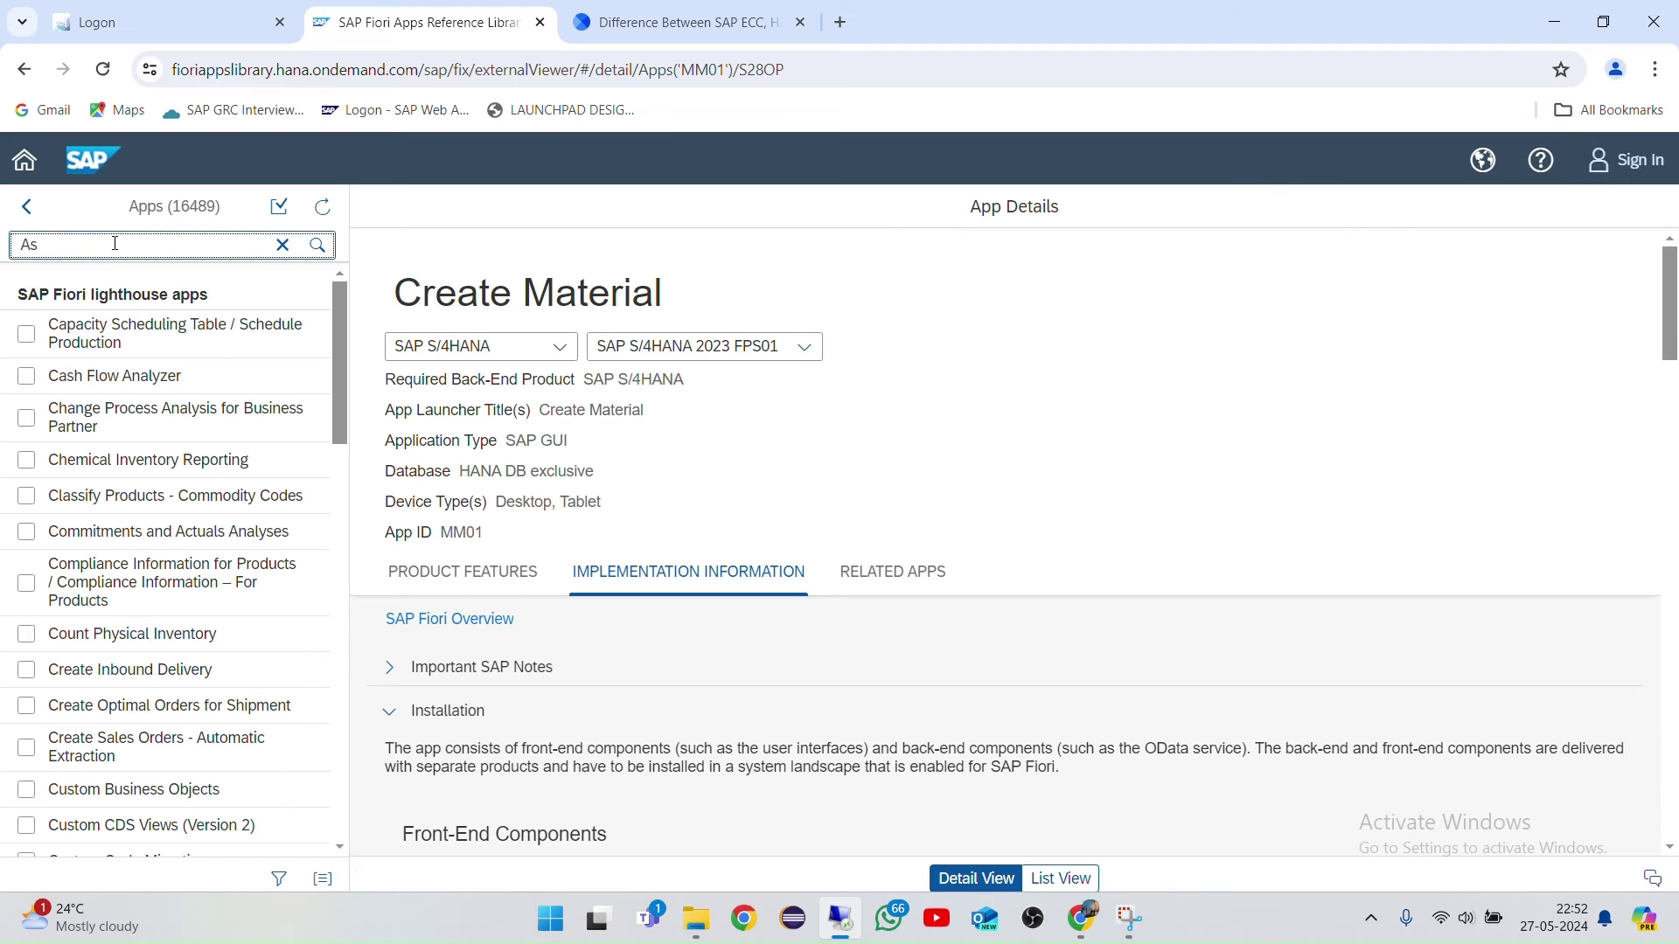
type("set")
key("Return")
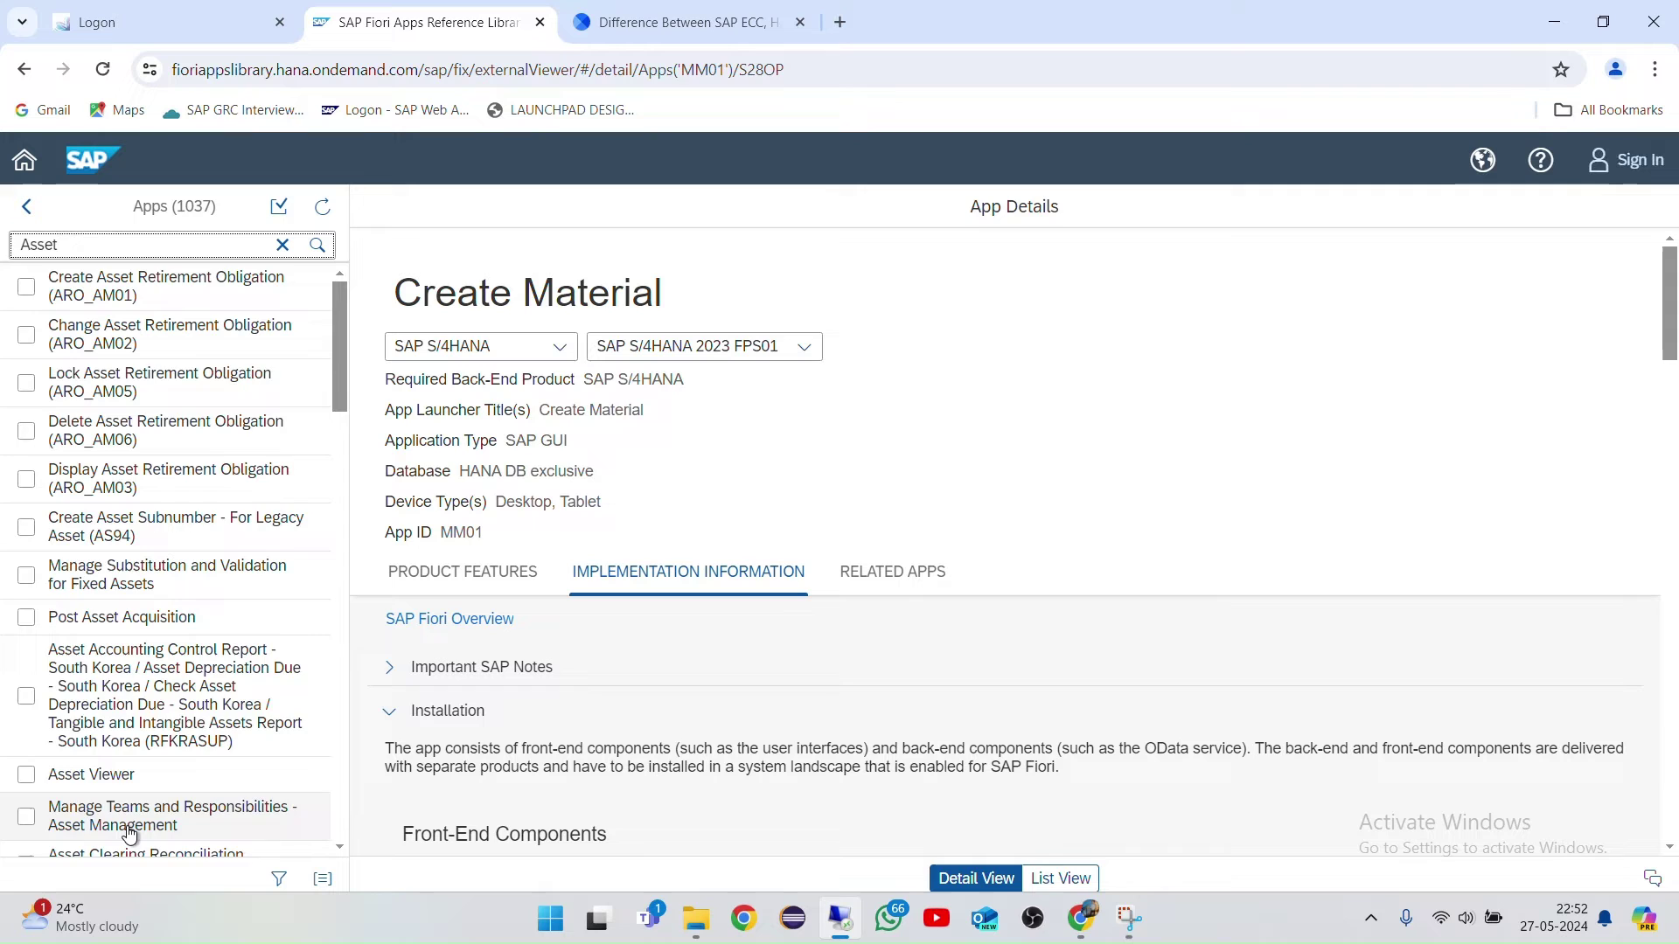
scroll(114, 582, "down", 5)
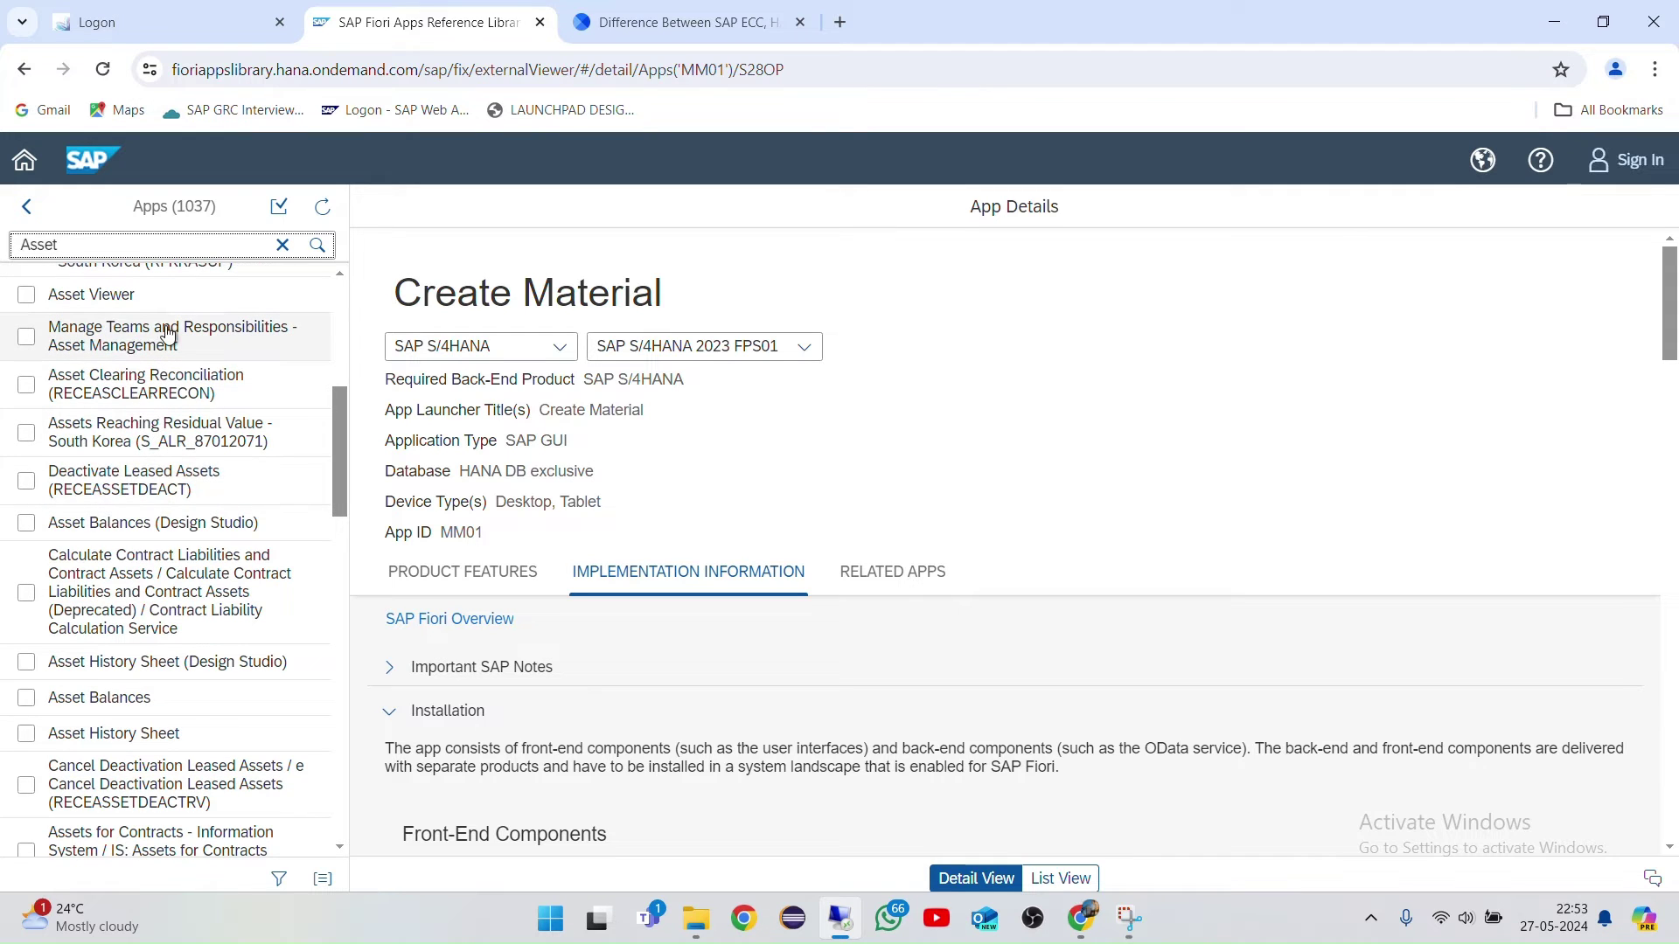
Step: Open the Asset Viewer app and show its product features
left_click(140, 306)
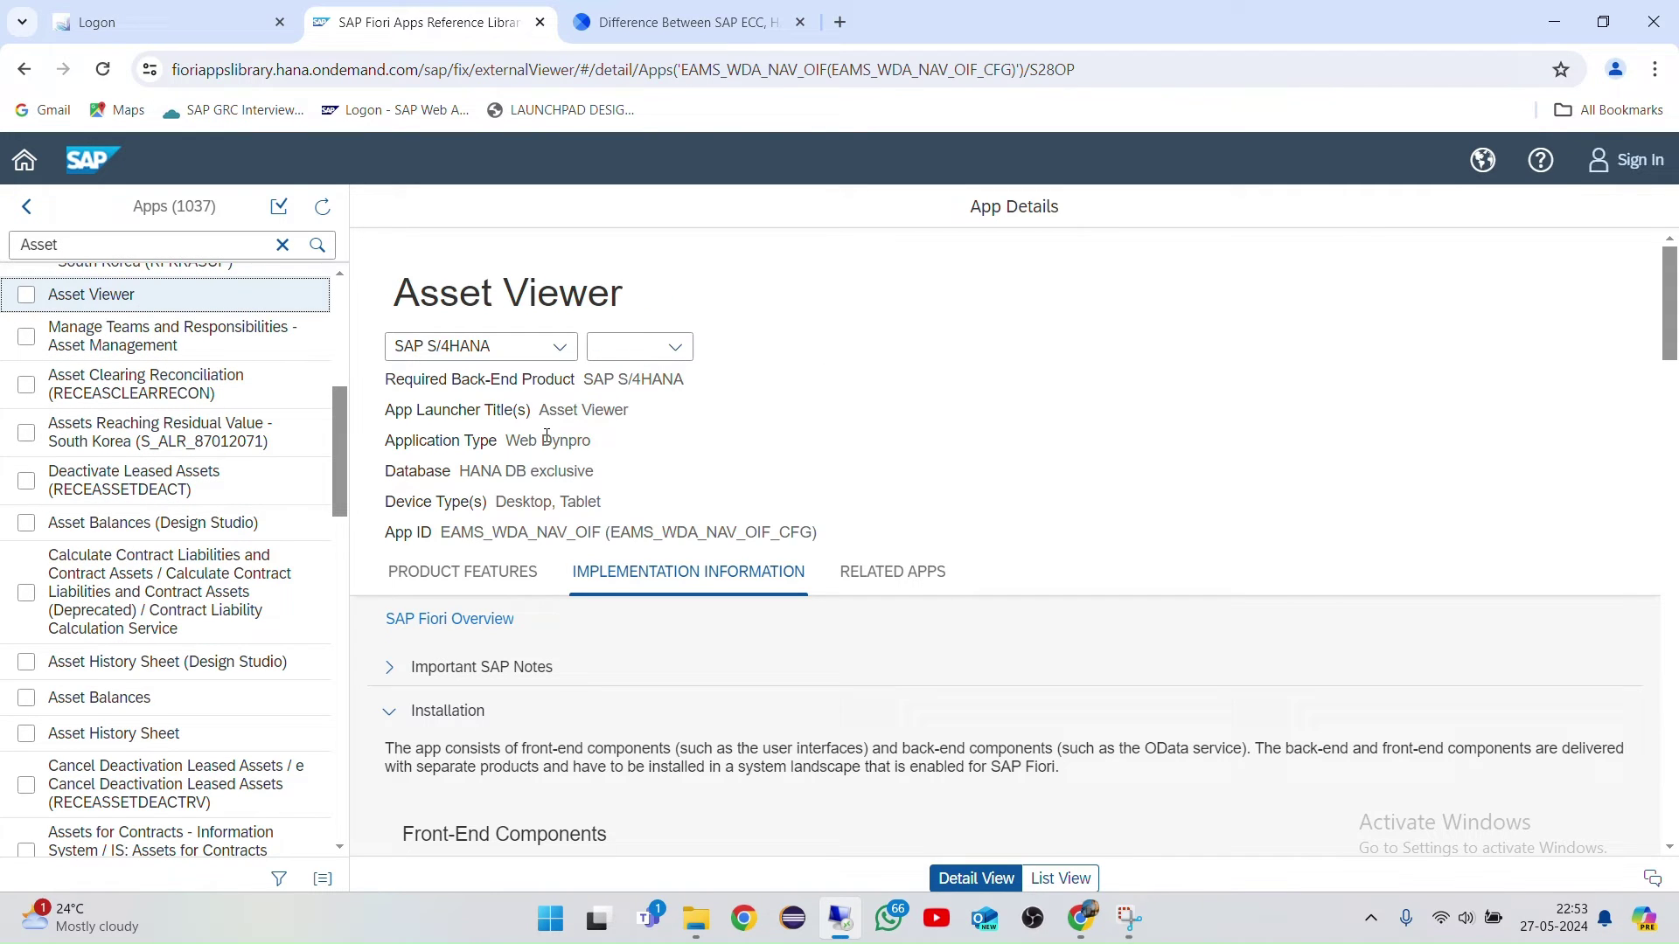
scroll(654, 458, "down", 3)
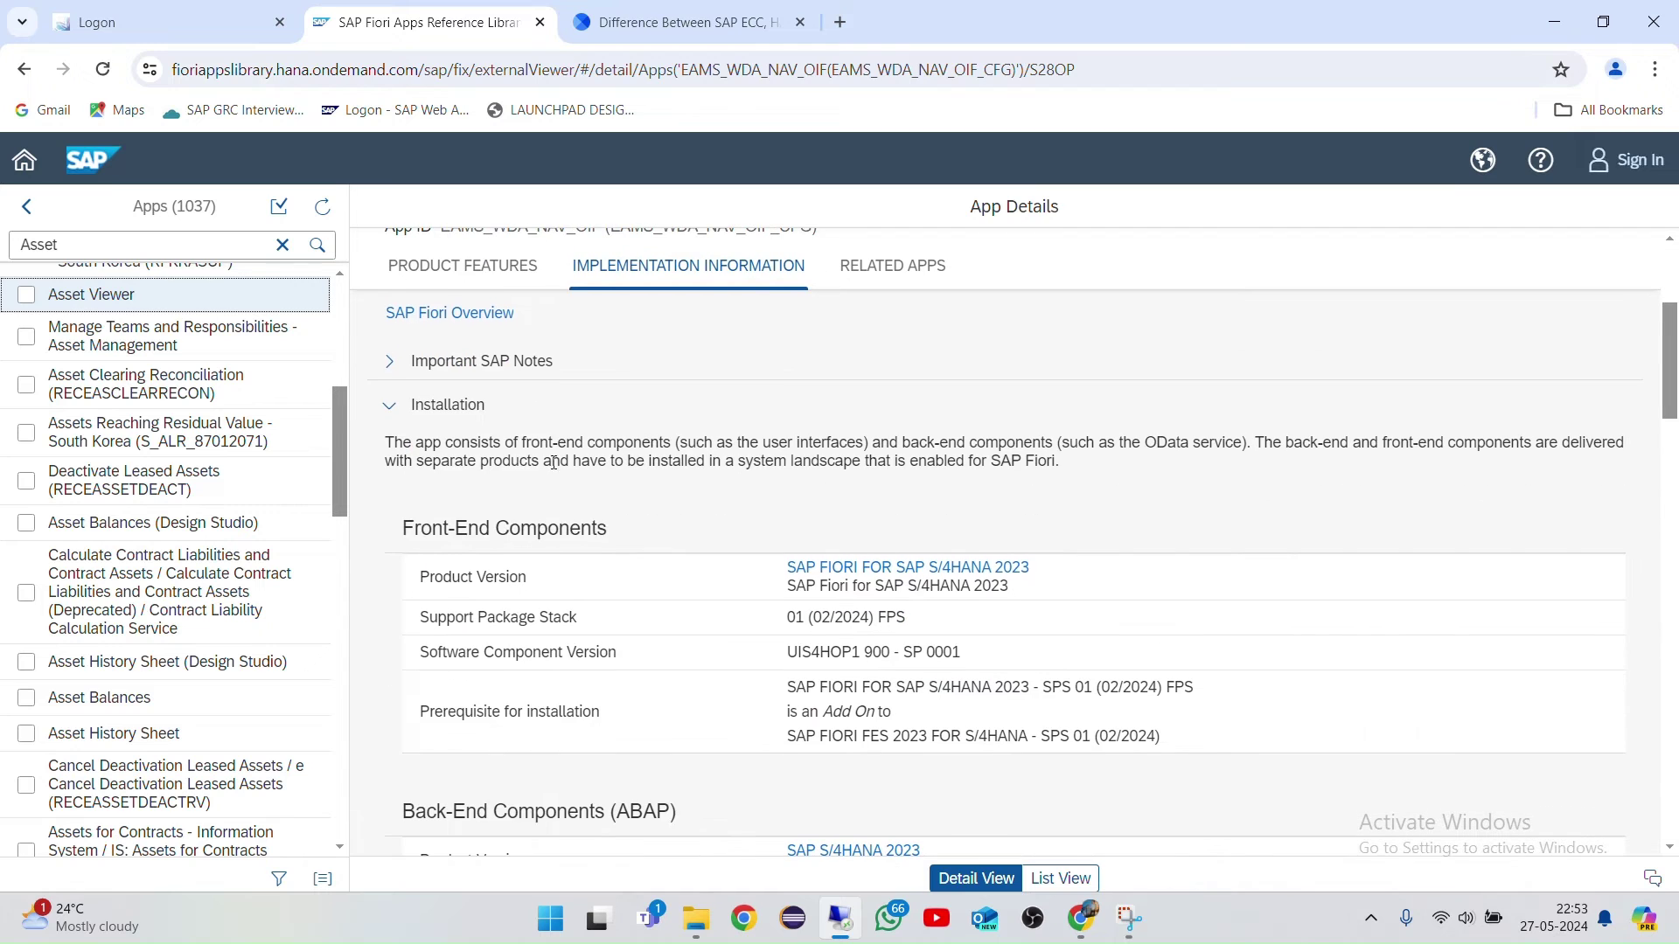
left_click(472, 254)
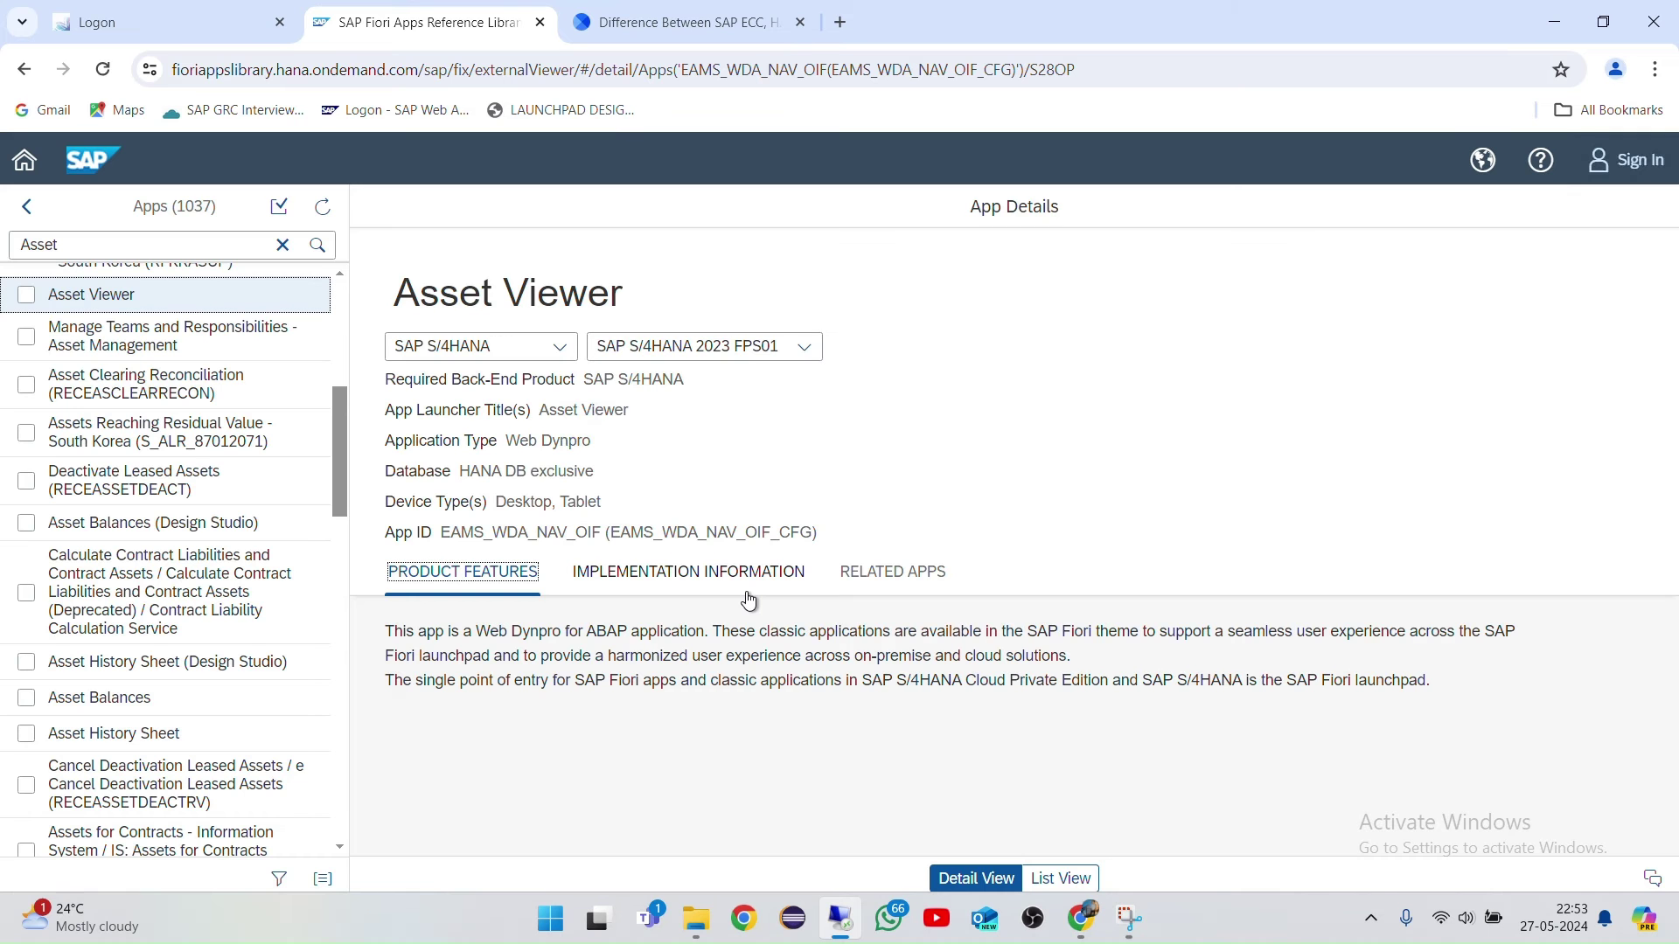
Step: Review Asset Viewer's implementation information, including Important SAP Notes, and its related apps
left_click(660, 577)
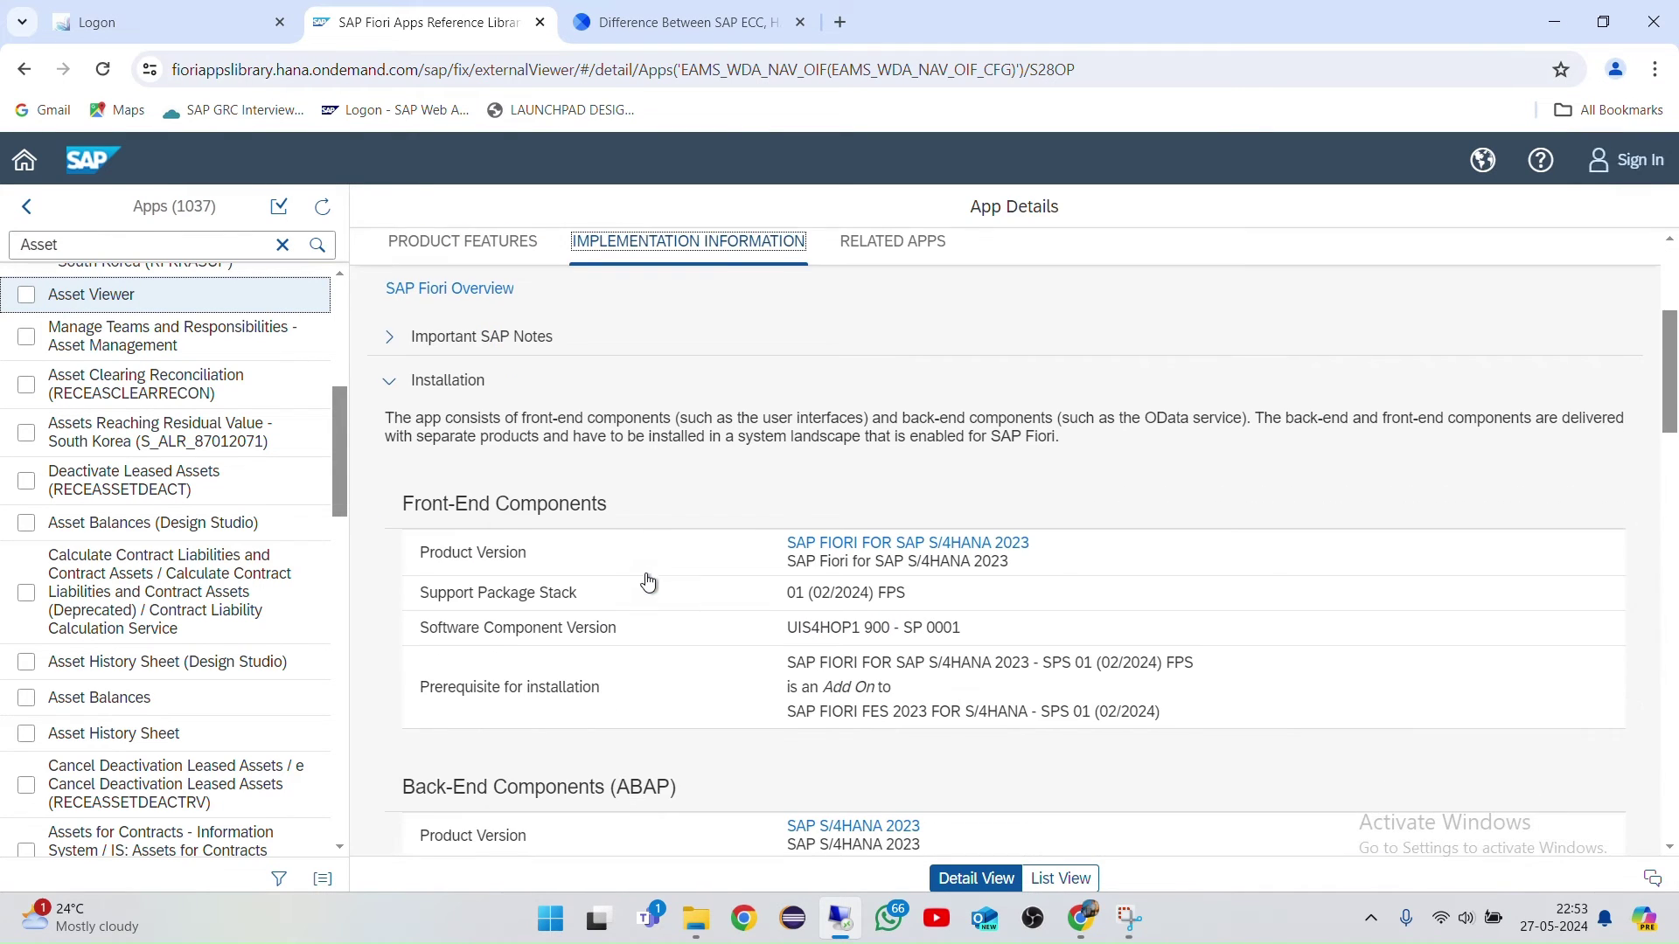
left_click(389, 337)
scroll(577, 559, "down", 9)
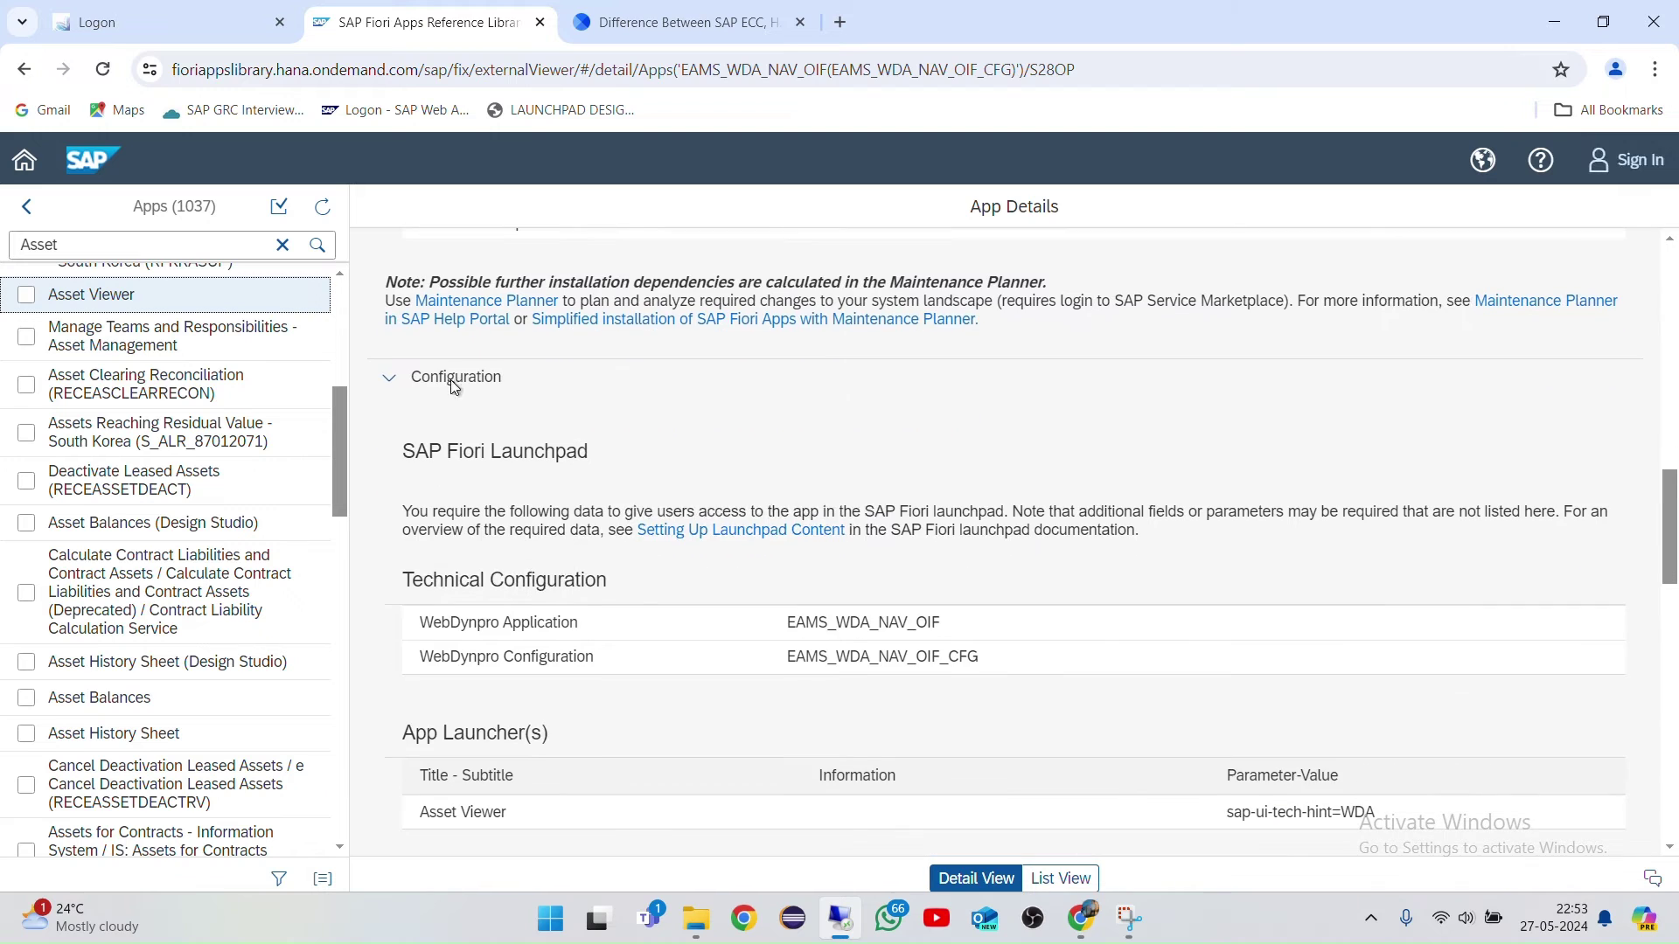
scroll(533, 573, "down", 6)
scroll(500, 570, "down", 8)
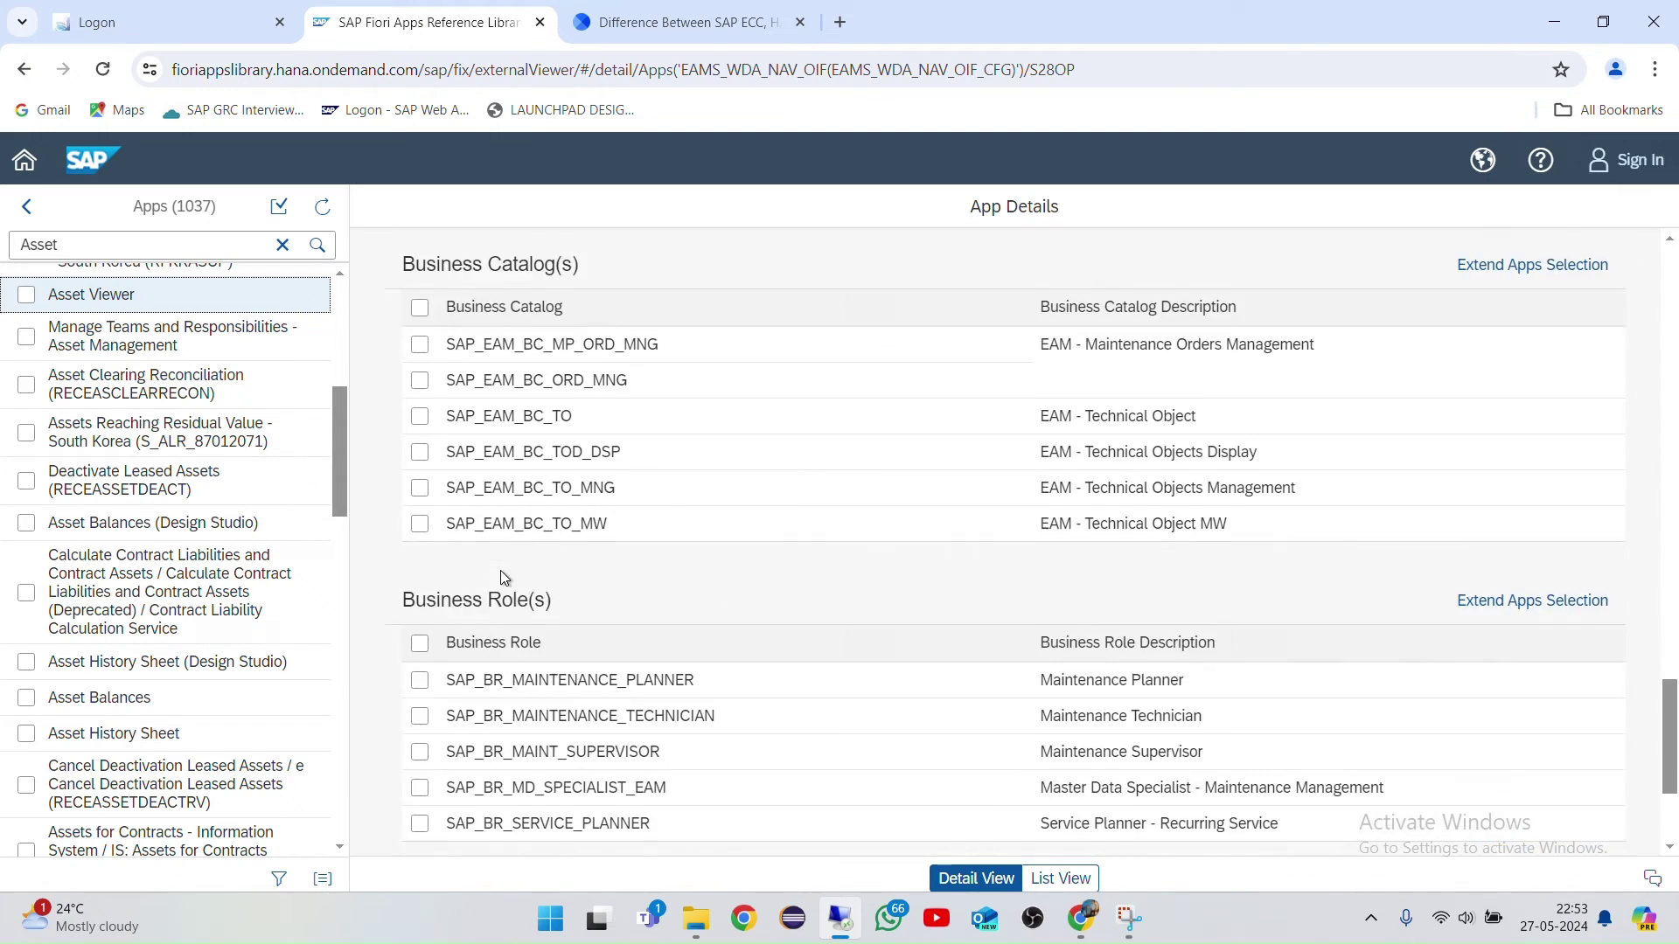
scroll(500, 571, "up", 12)
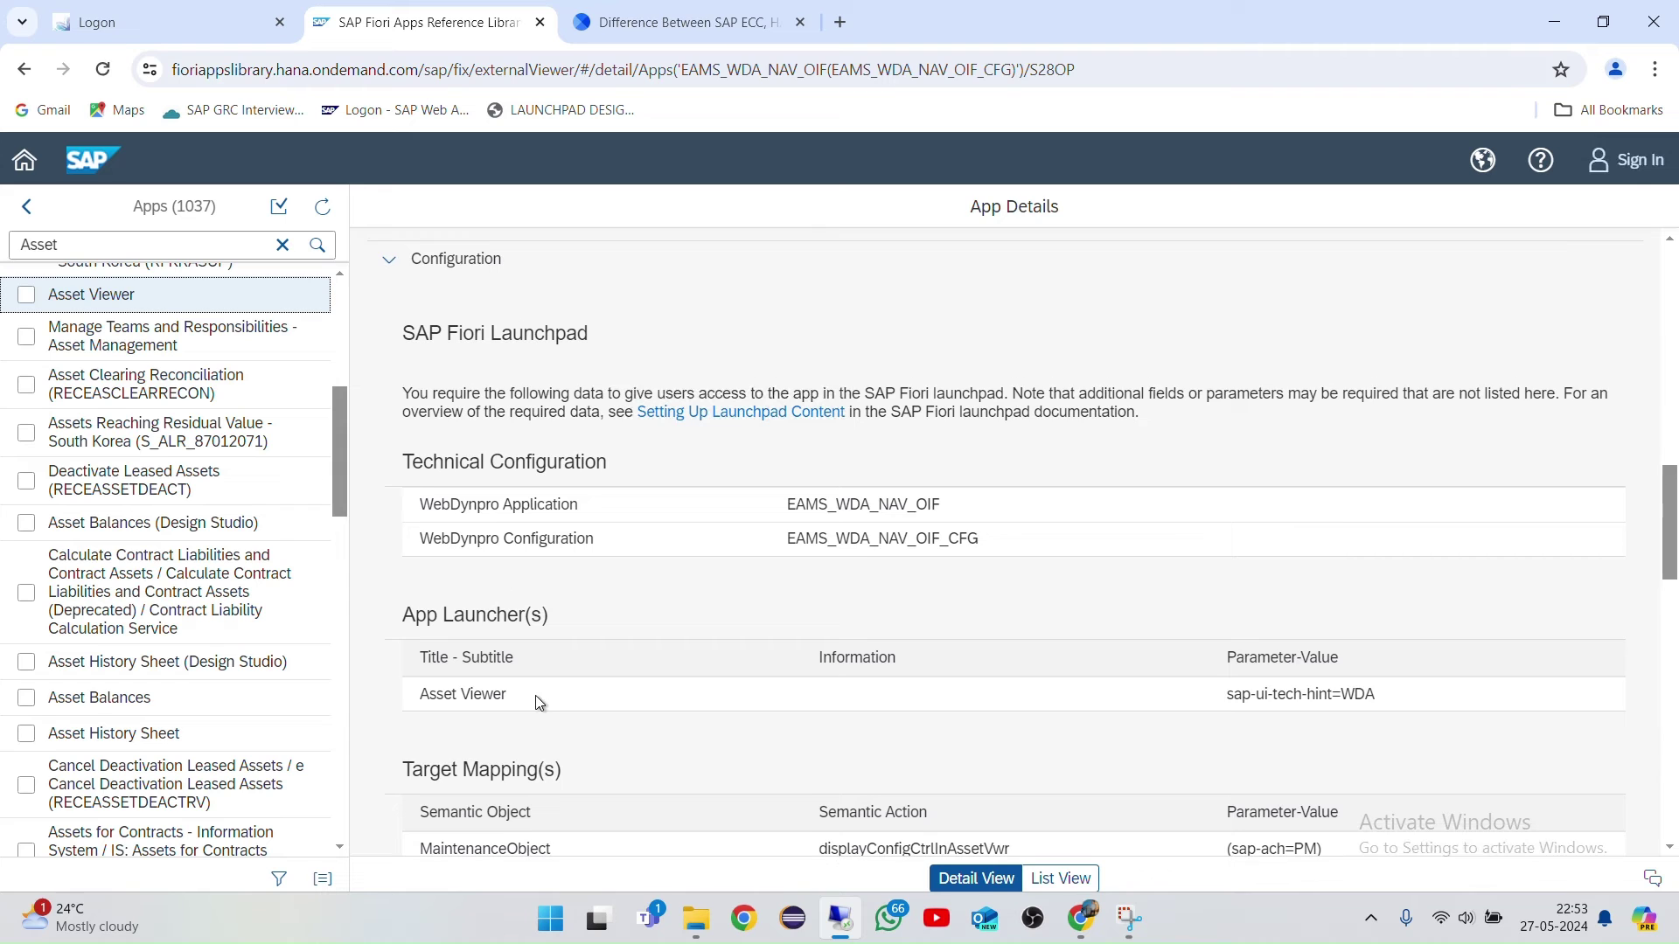
scroll(535, 695, "up", 5)
scroll(667, 692, "up", 10)
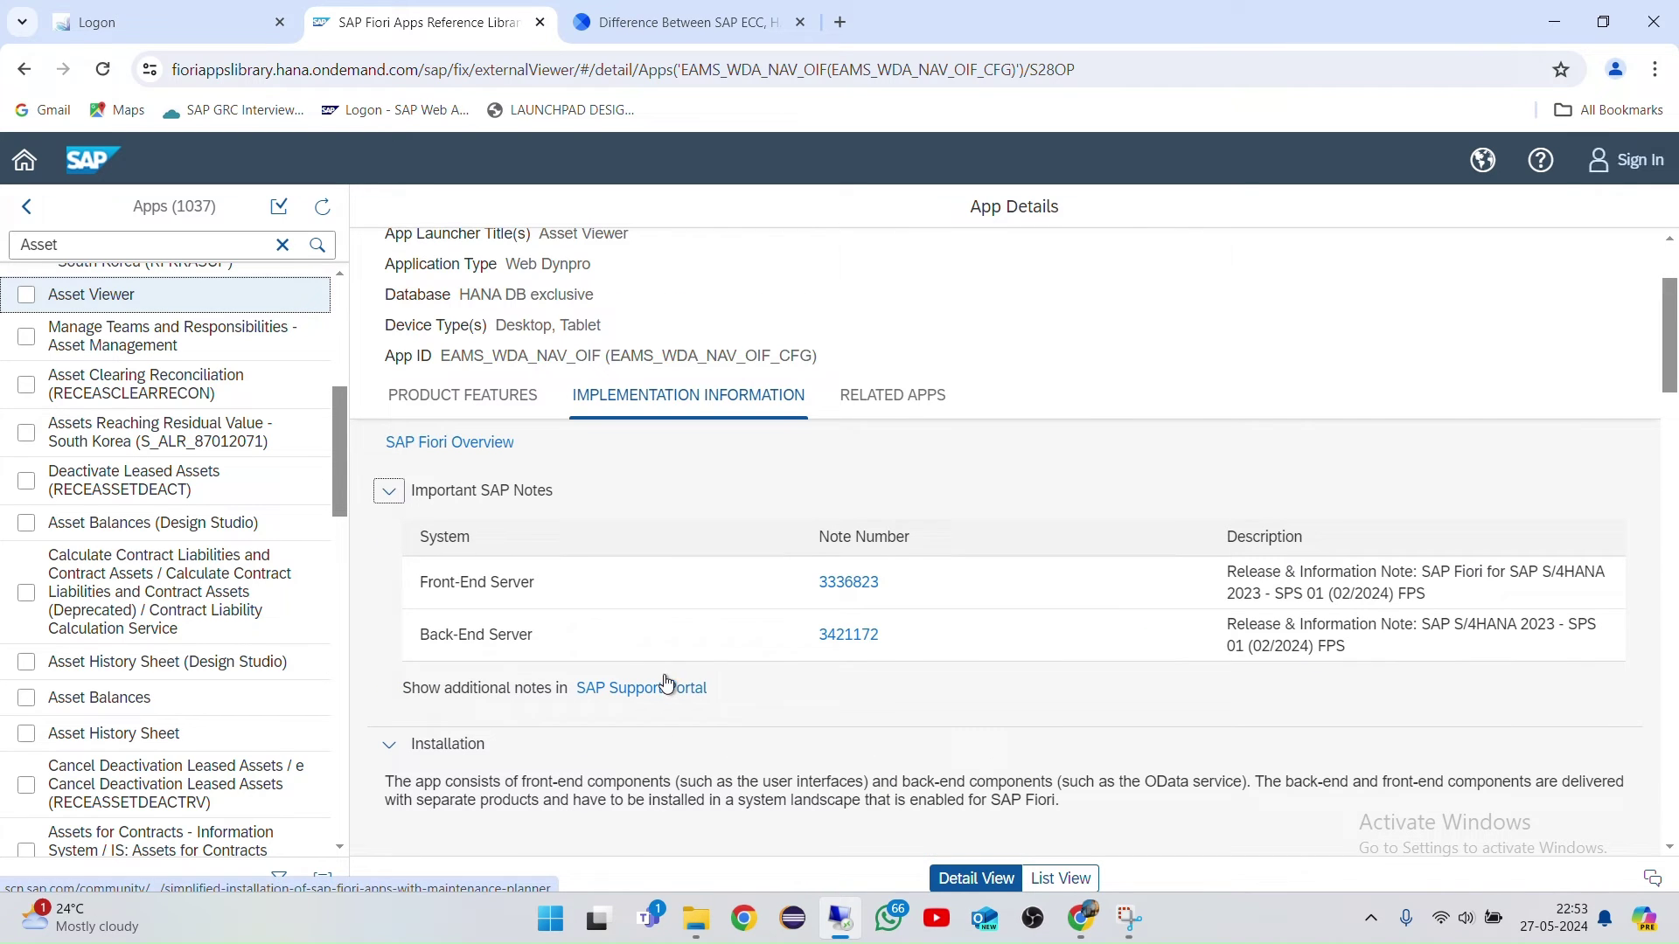
left_click(892, 392)
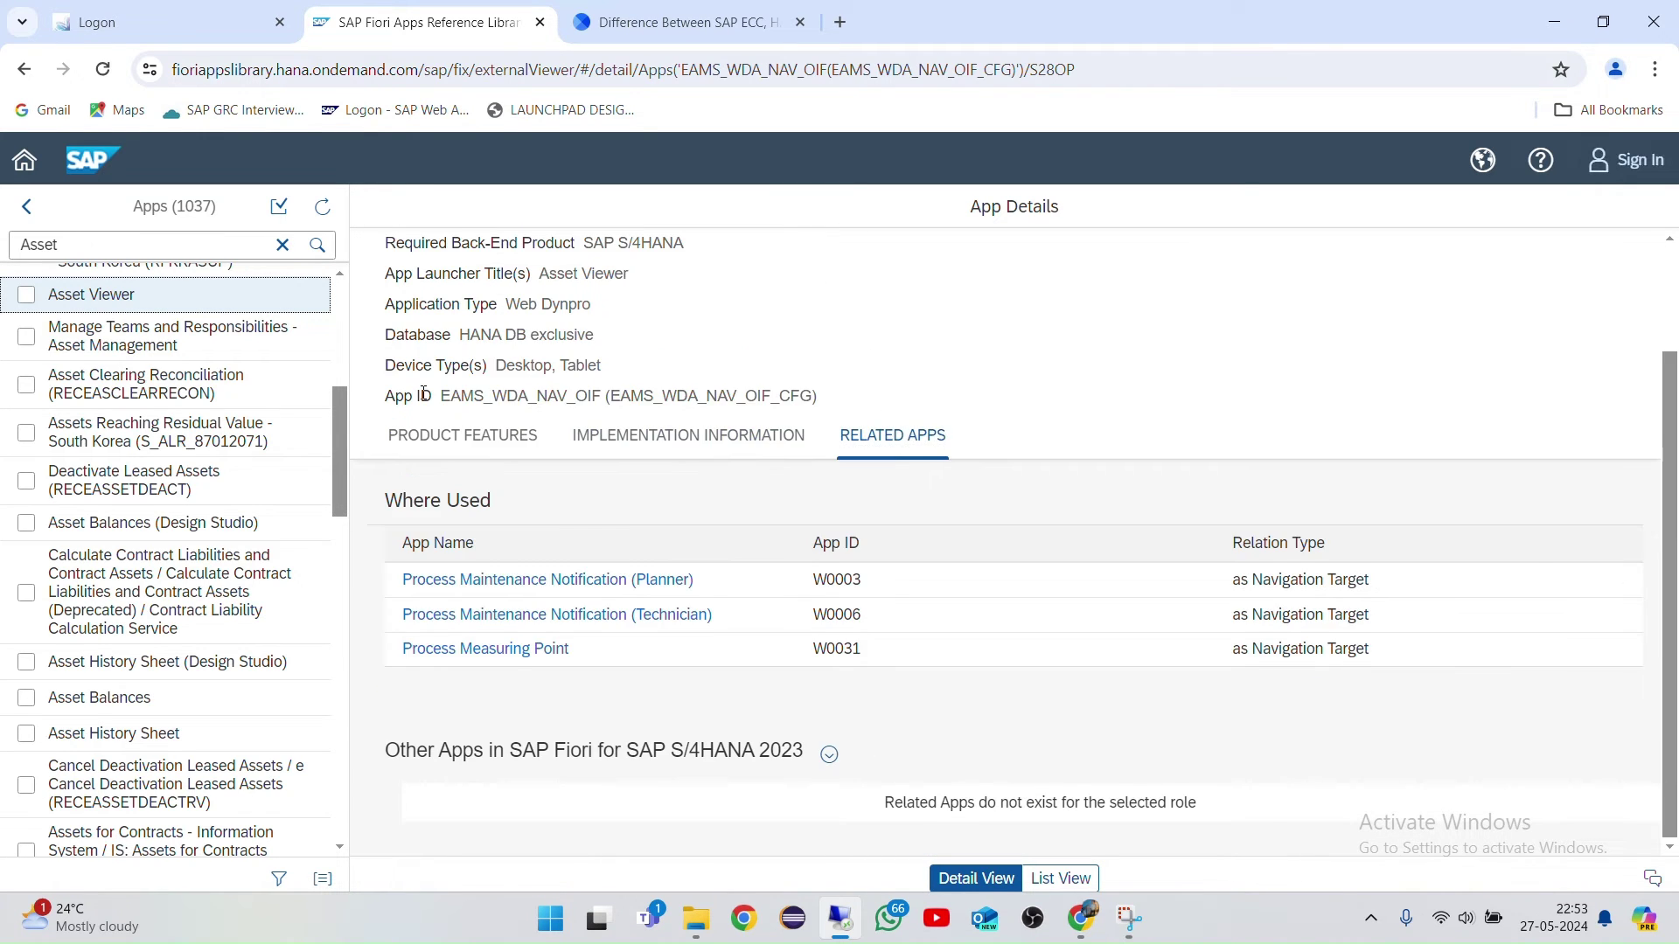
Step: Switch to SAP Easy Access's System menu, then bring the Notepad notes forward
key("alt+Tab")
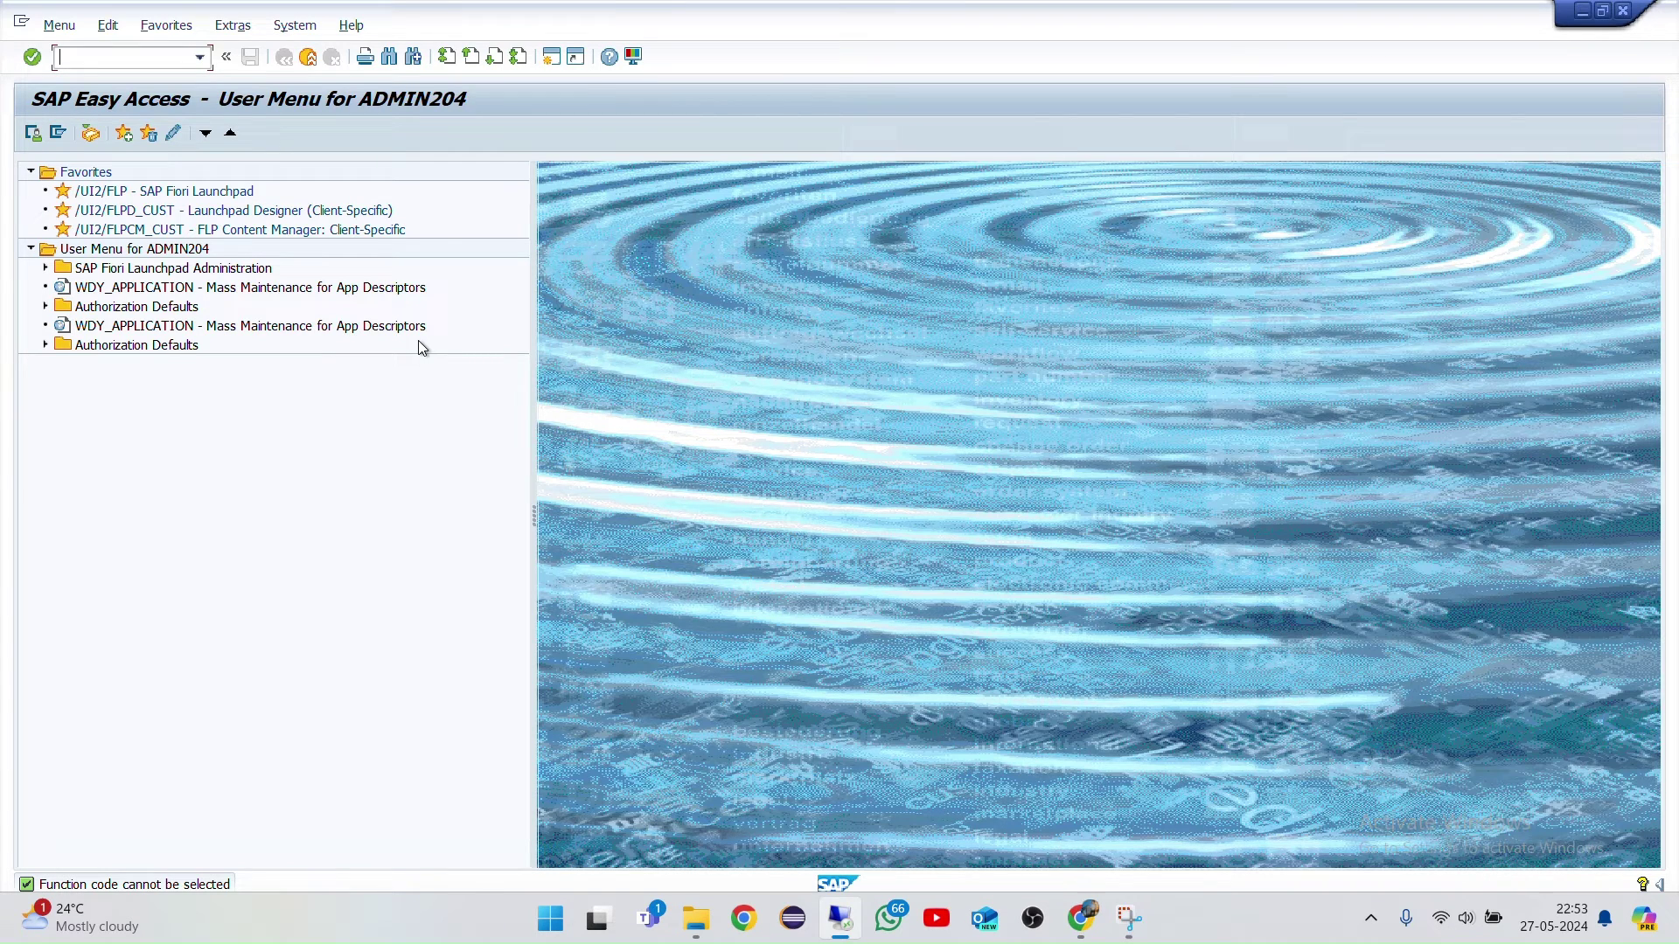
left_click(274, 29)
key("alt+Tab")
key("Tab")
Step: Replace the DESIGN line with 'EMBEDDED SYSTEMS' and 'CENTRAL HUB SYSTEMS' below 25 APPS
left_click(498, 738)
key("BackSpace")
key("BackSpace")
key("BackSpace")
key("BackSpace")
key("BackSpace")
key("BackSpace")
key("BackSpace")
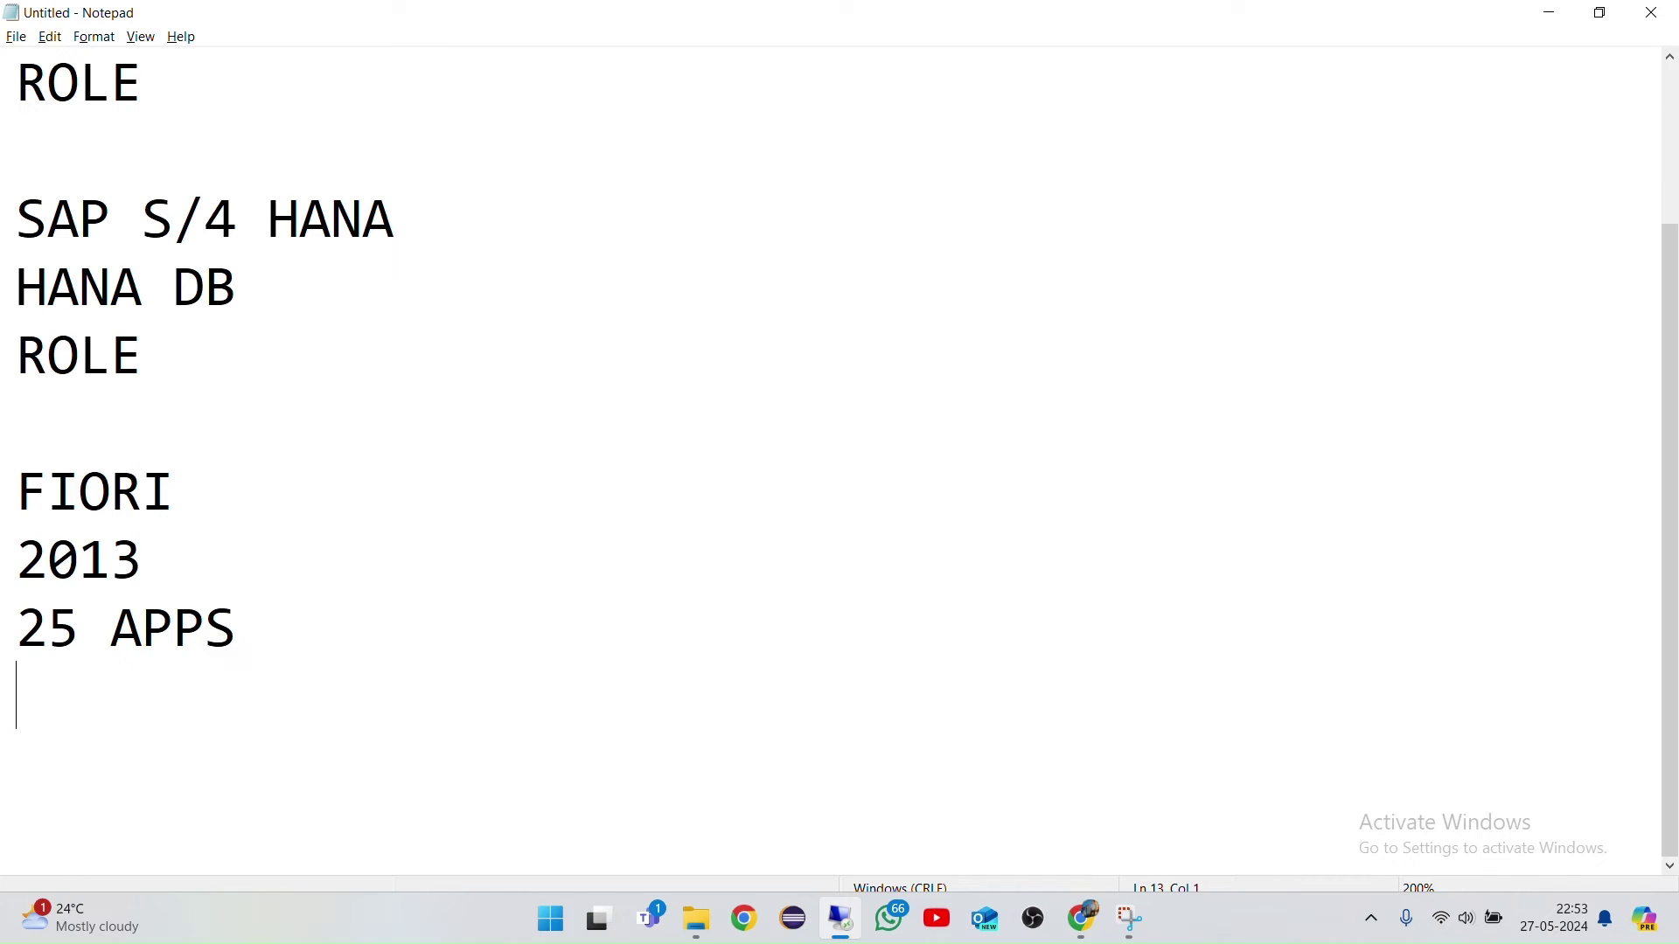
key("Return")
type("ENMBE")
key("BackSpace")
key("BackSpace")
key("BackSpace")
key("BackSpace")
type("MBE")
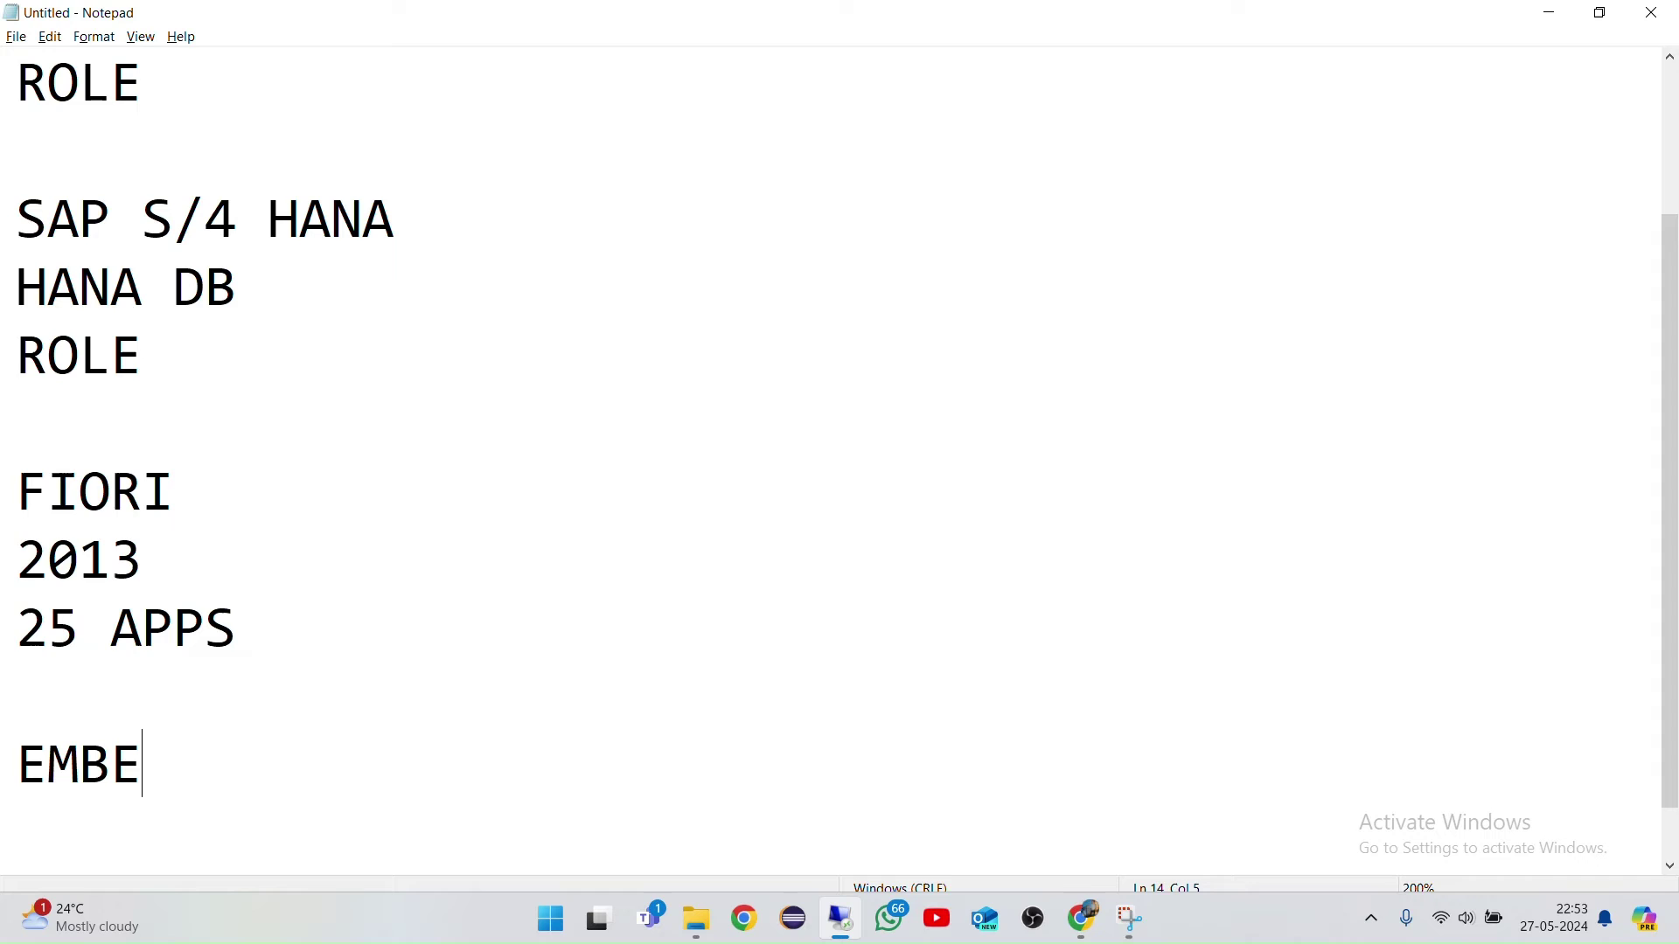
type("DDED SYSTEMS")
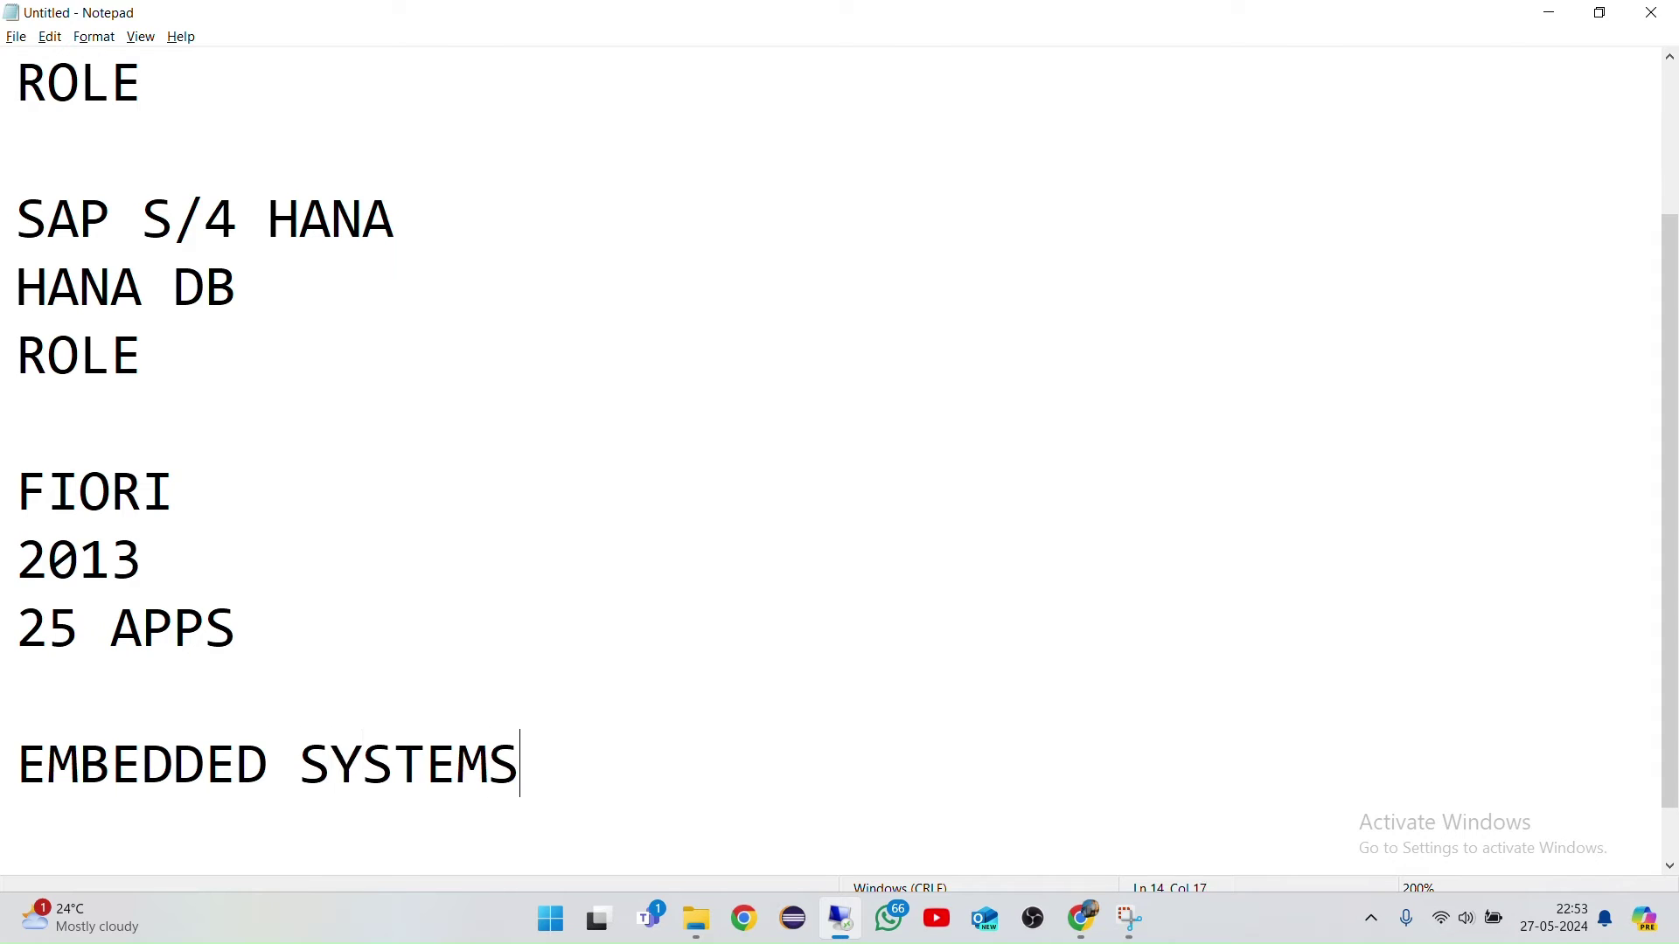
key("Return")
type("C")
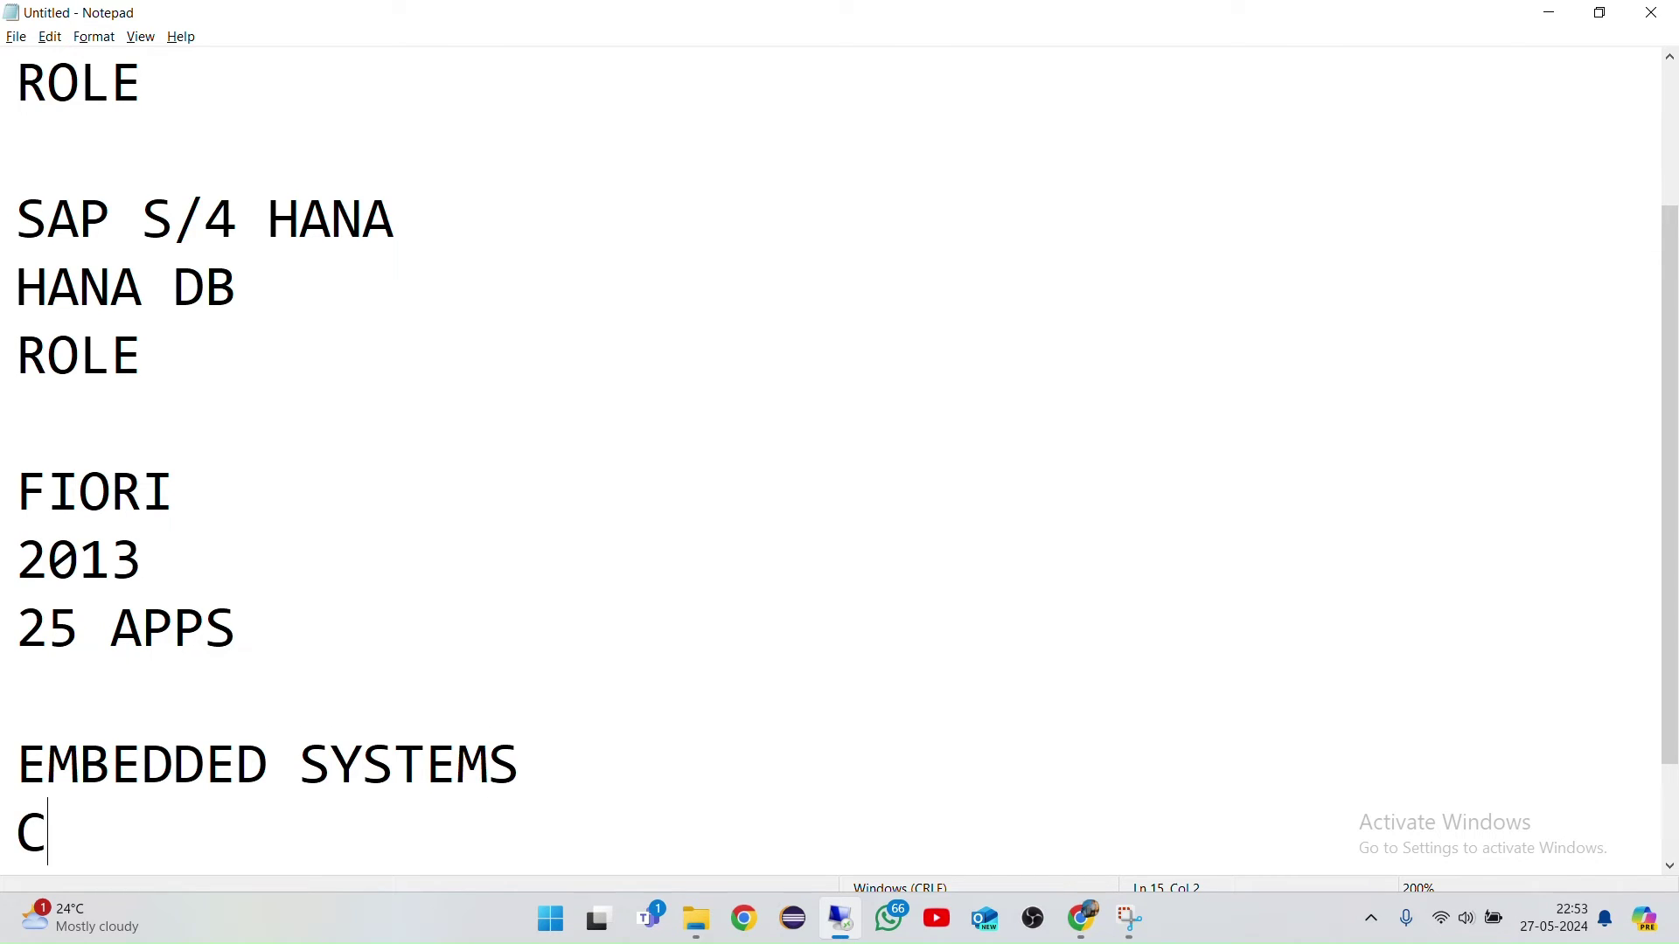
type("ENTRAL H")
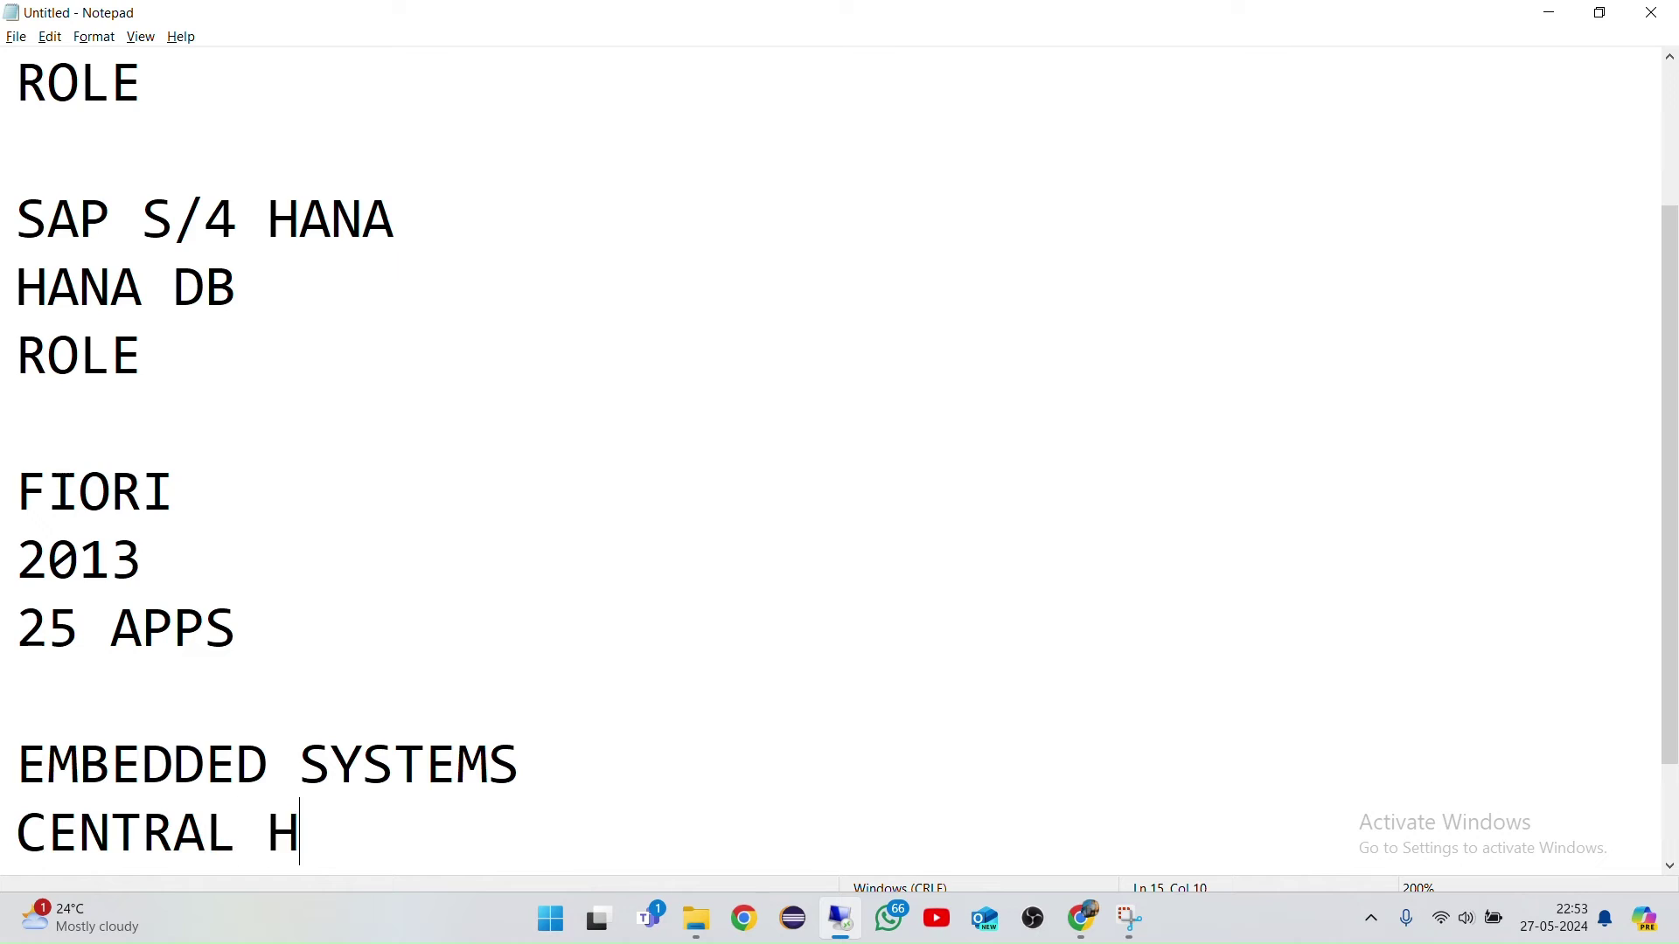
type("UB SYSTEMS")
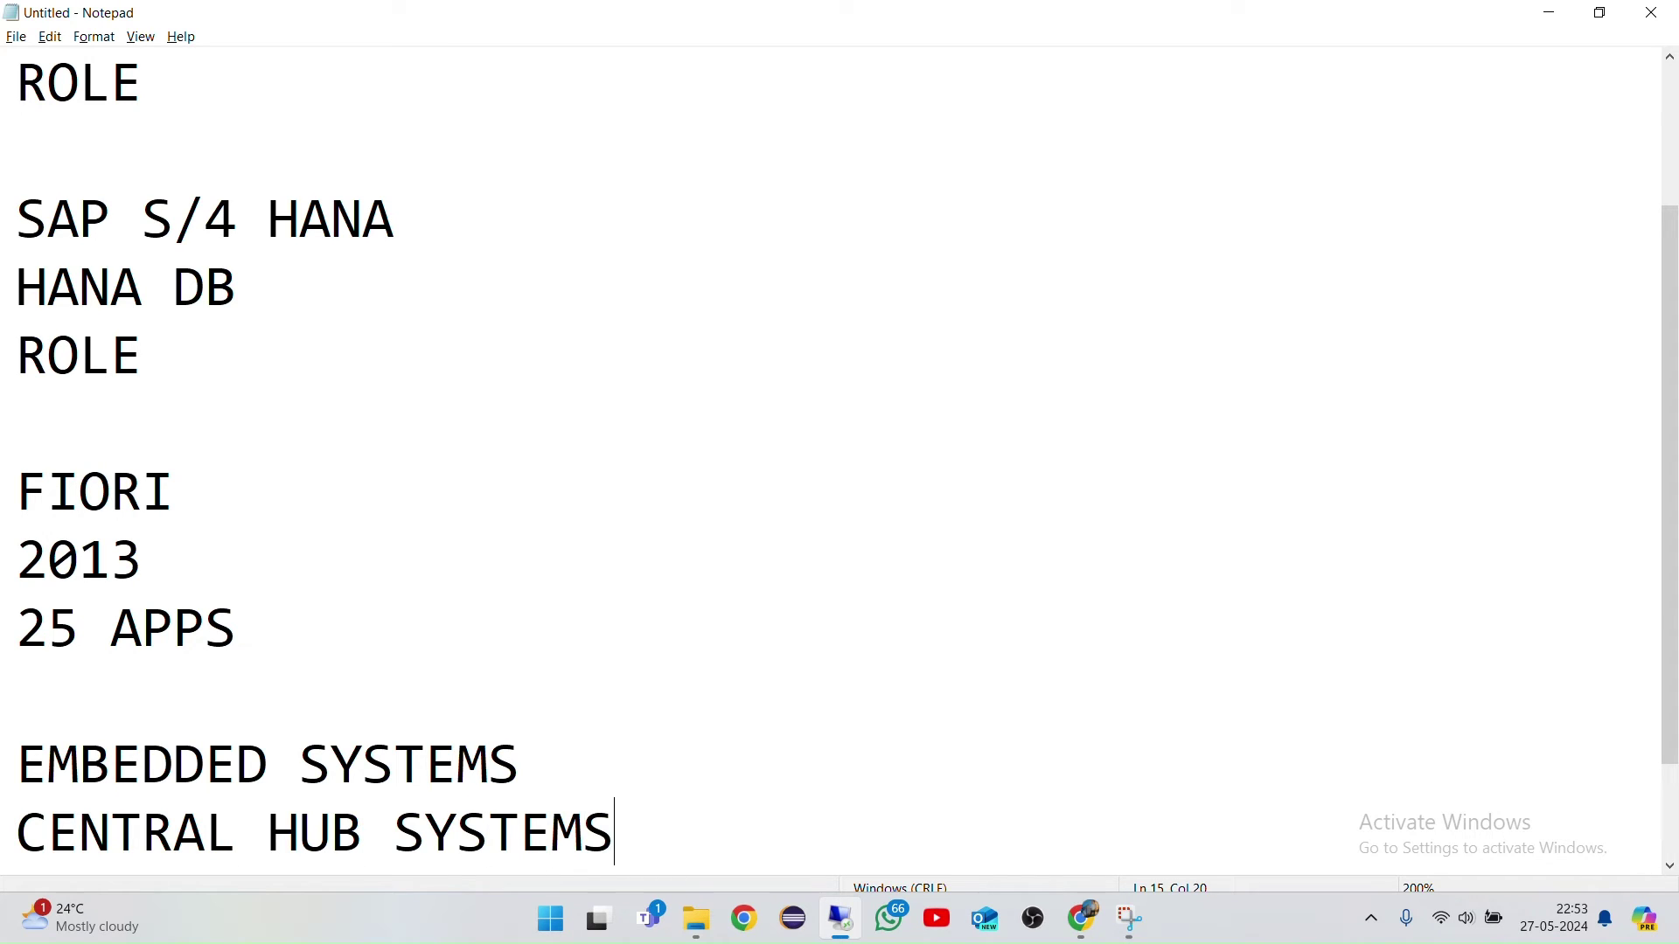
Step: Select the two new note lines, then return to SAP Easy Access
left_click(625, 734)
scroll(630, 734, "down", 1)
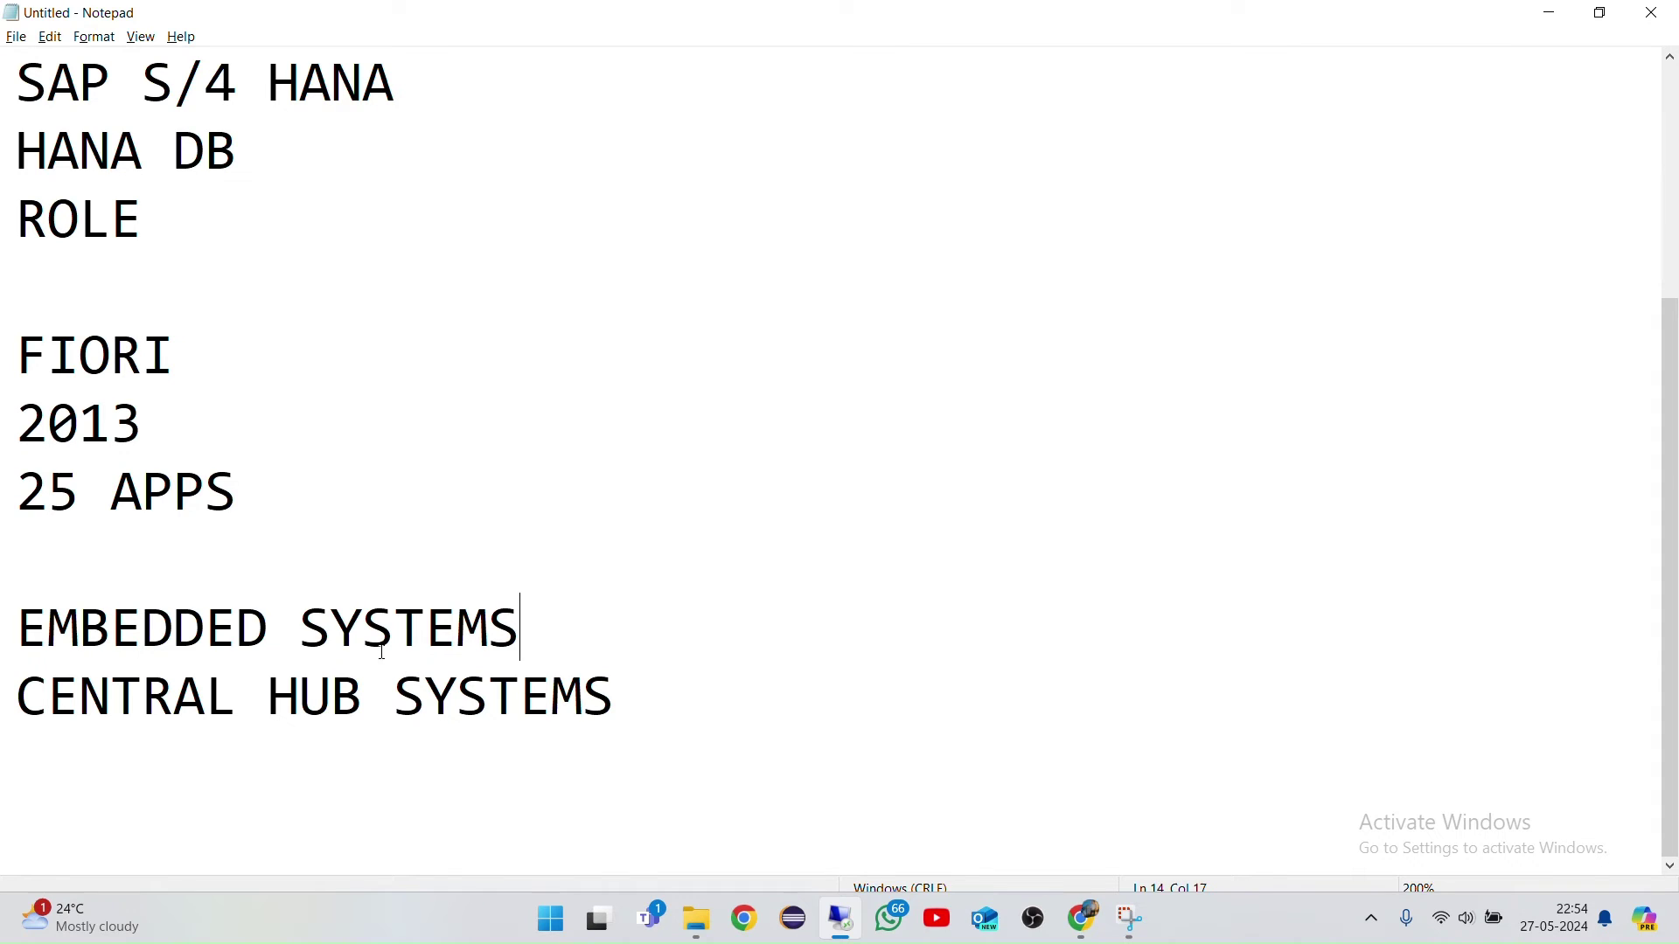
left_click_drag(13, 616, 518, 647)
left_click_drag(13, 700, 826, 697)
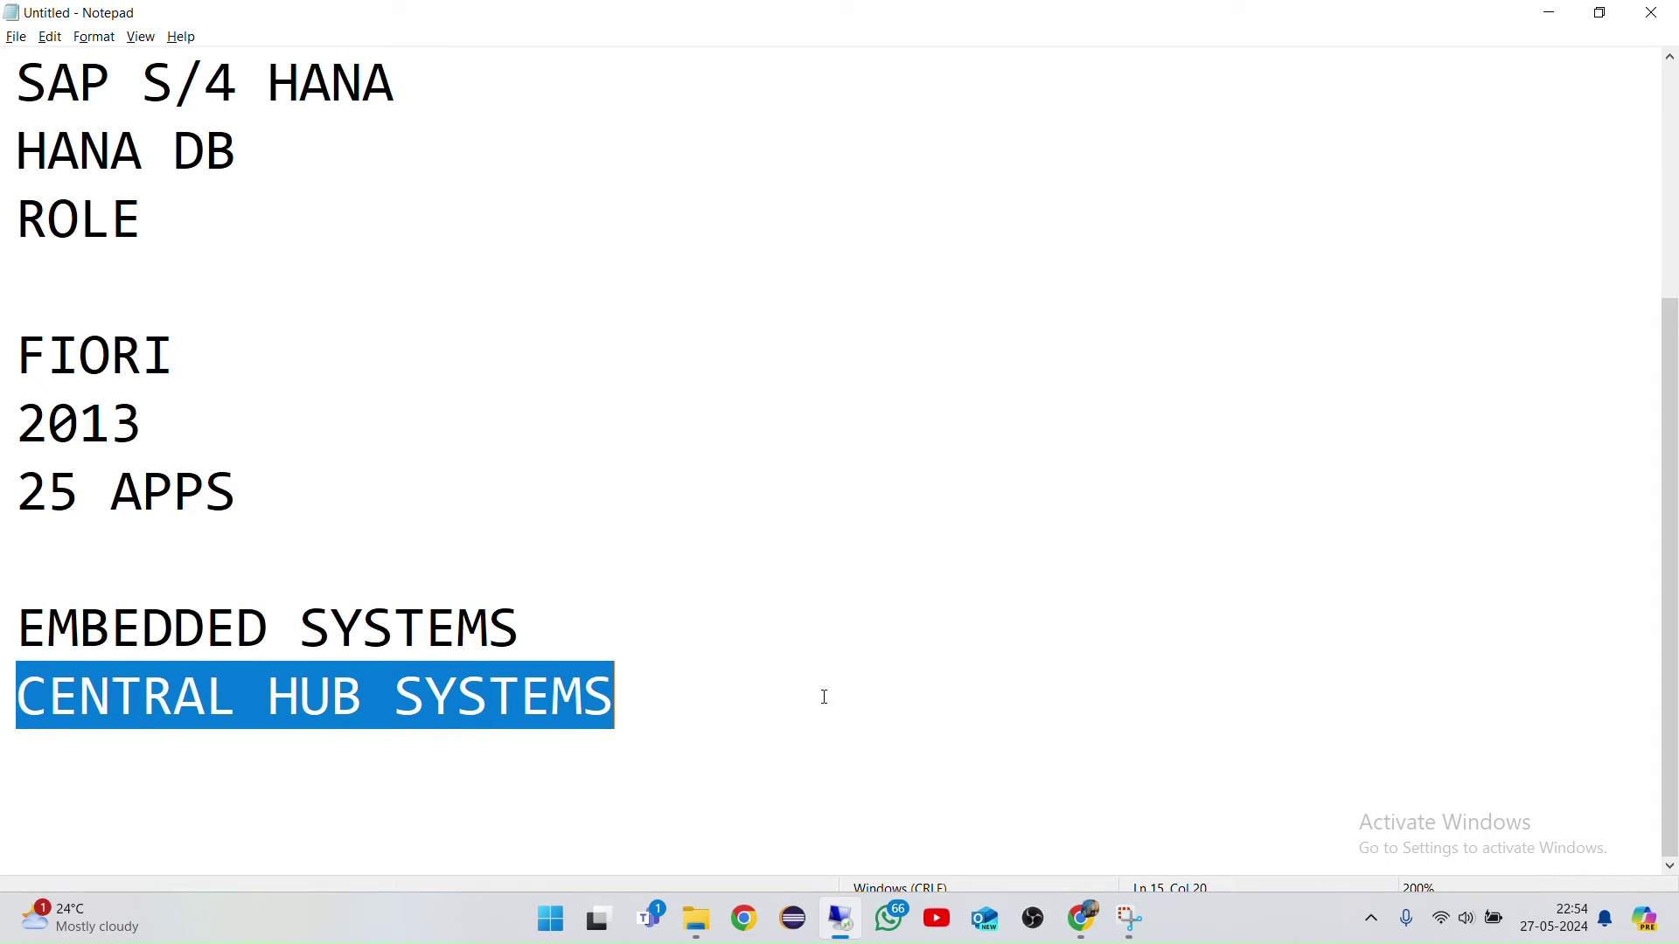
key("alt+Tab")
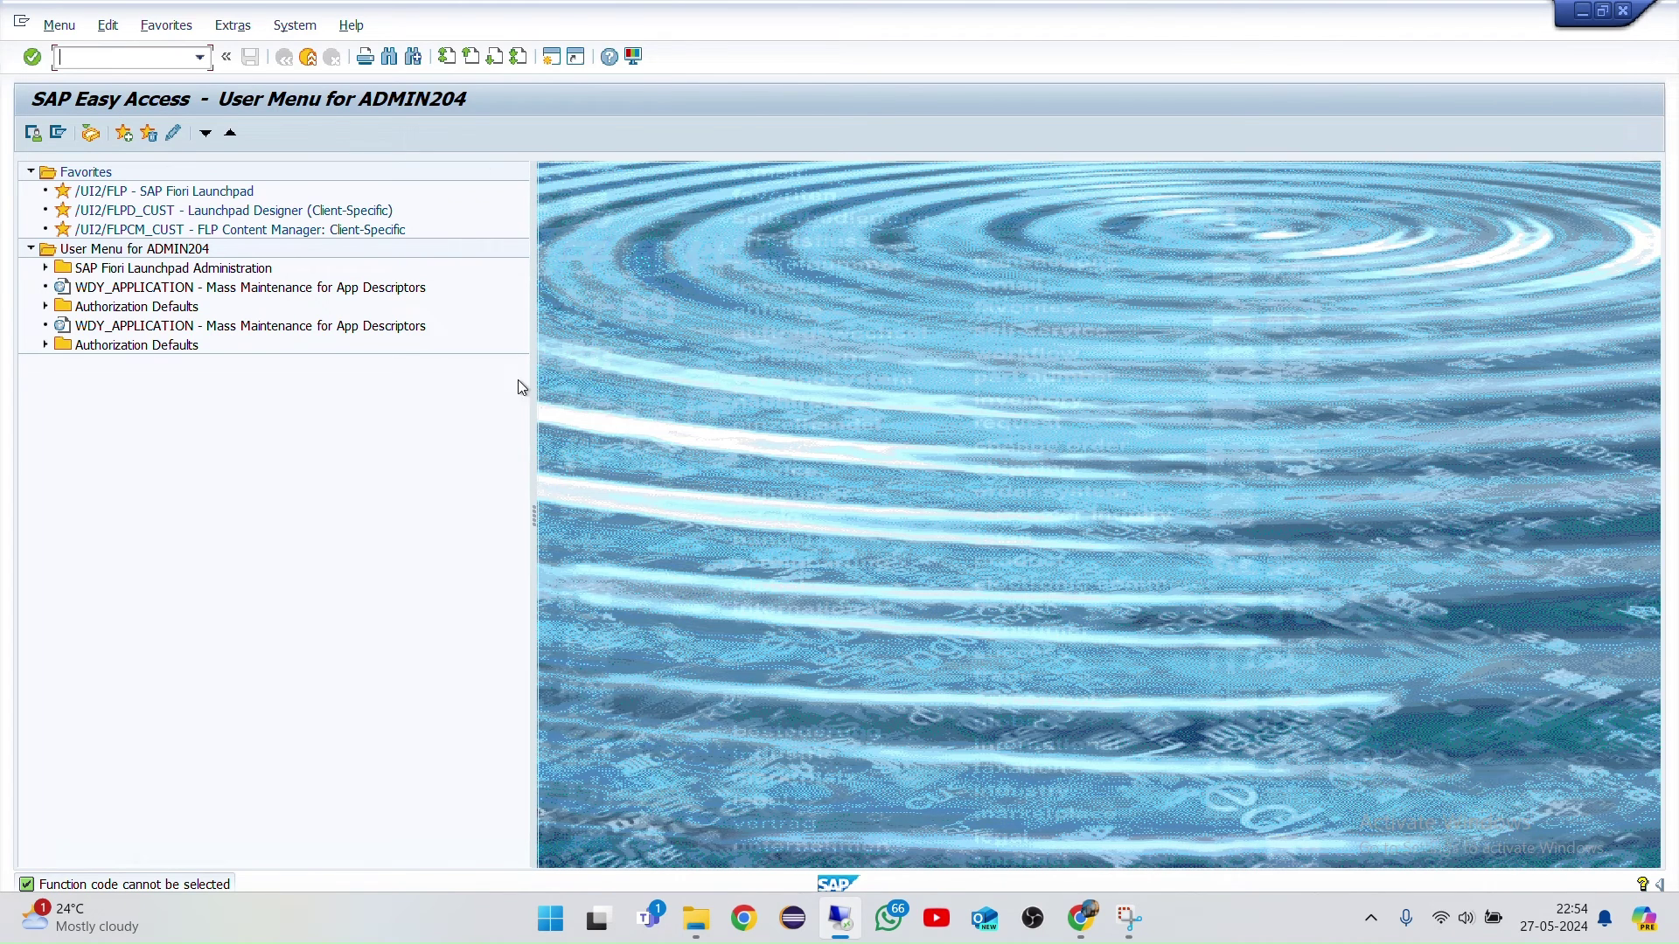
Step: Open System > Status and show the installed software component versions
left_click(297, 26)
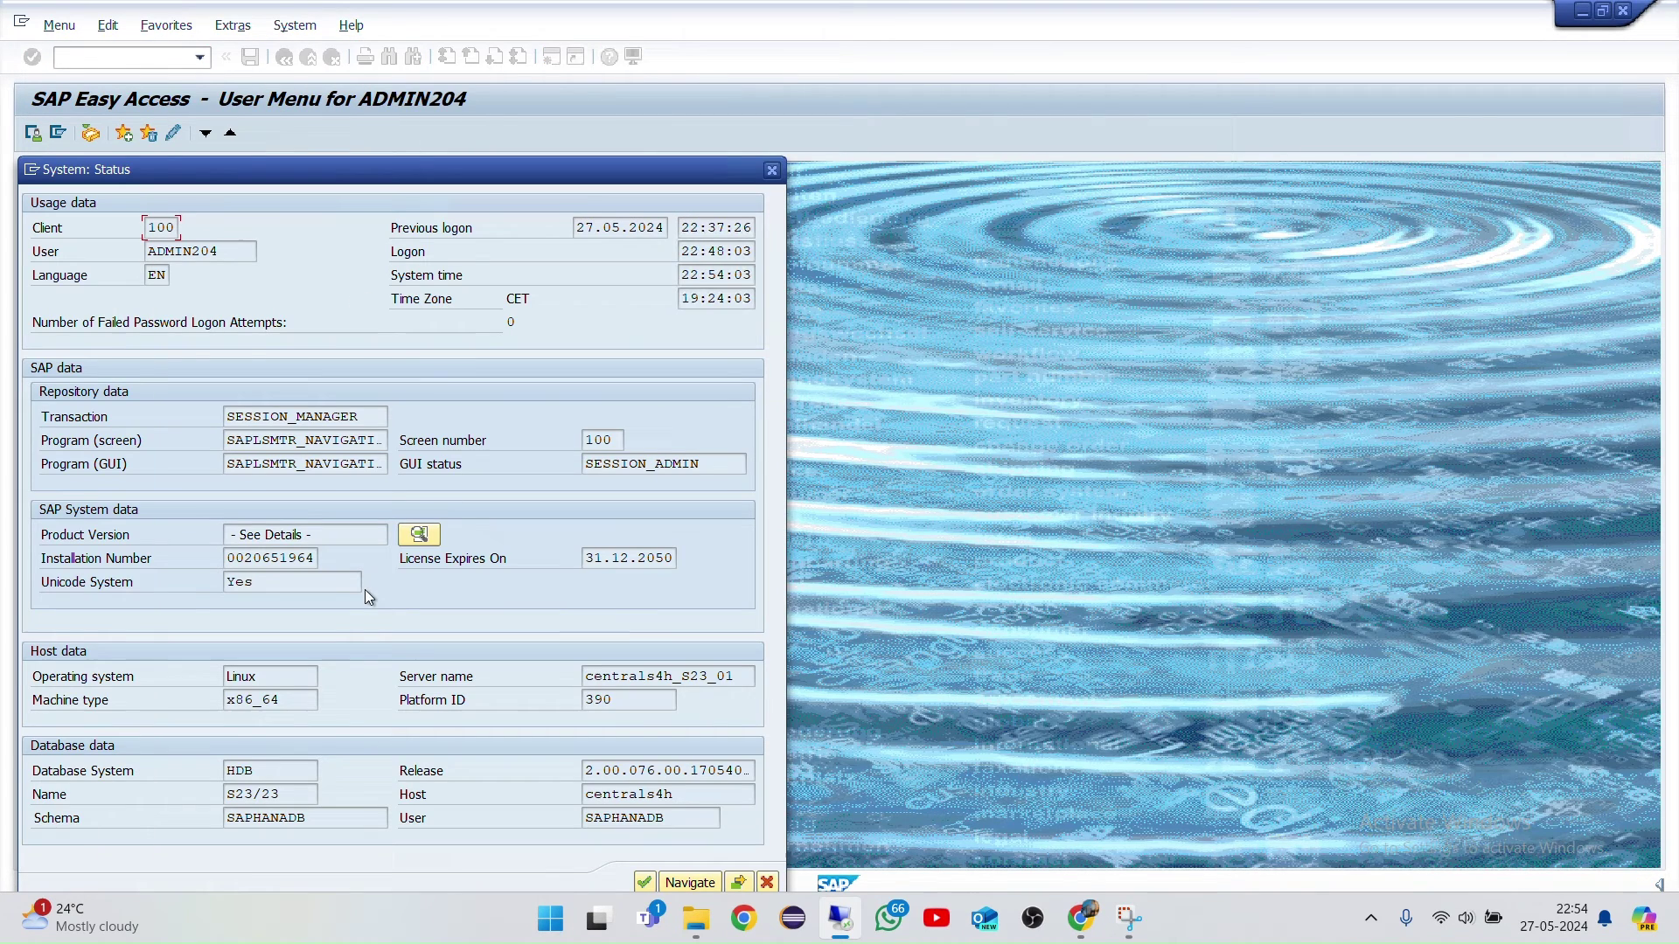
left_click(419, 533)
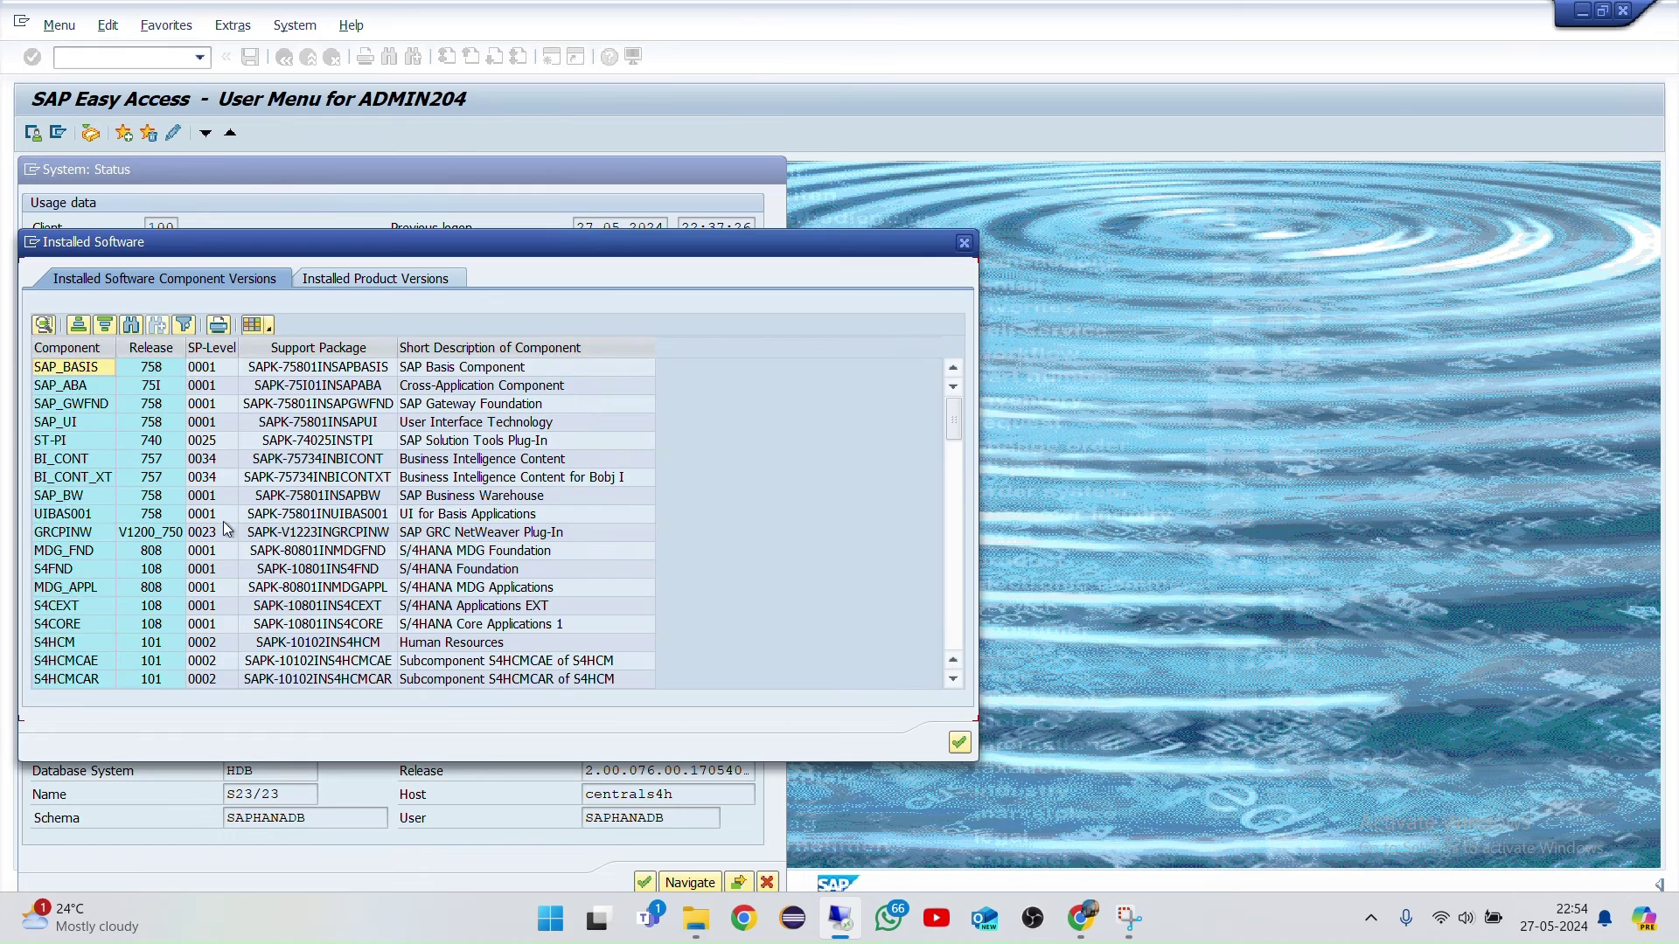
Step: Inspect the SAP FIORI FES FOR S/4HANA and SAP FIORI FOR S4HANA product versions, then close the list
left_click(418, 278)
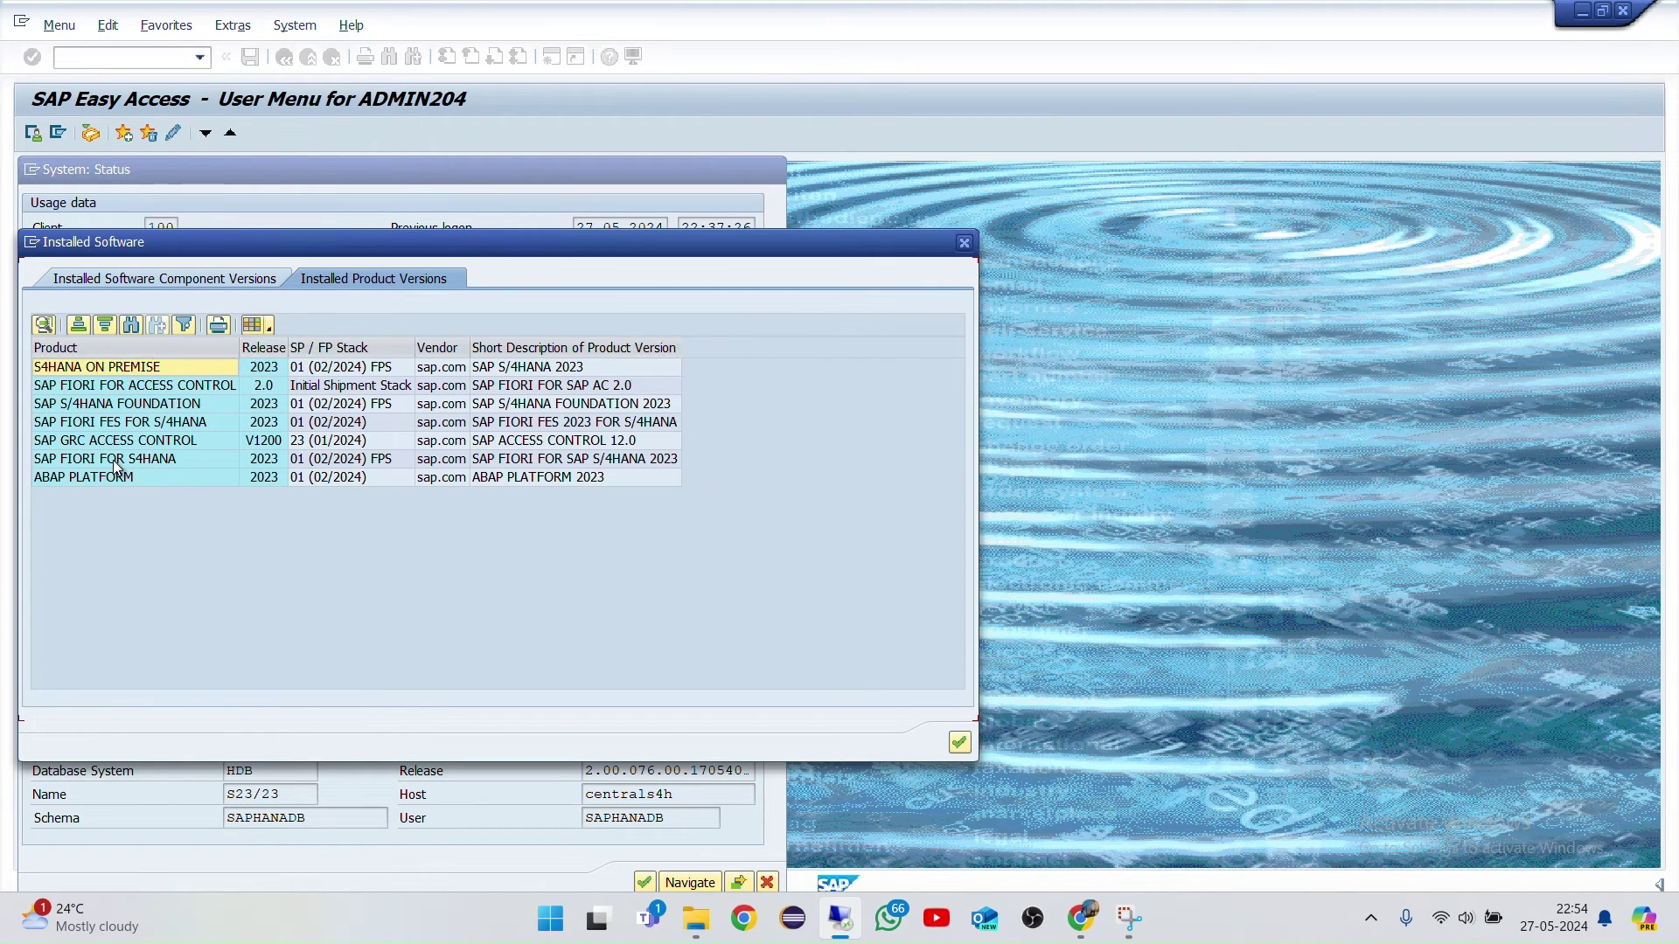
left_click(102, 424)
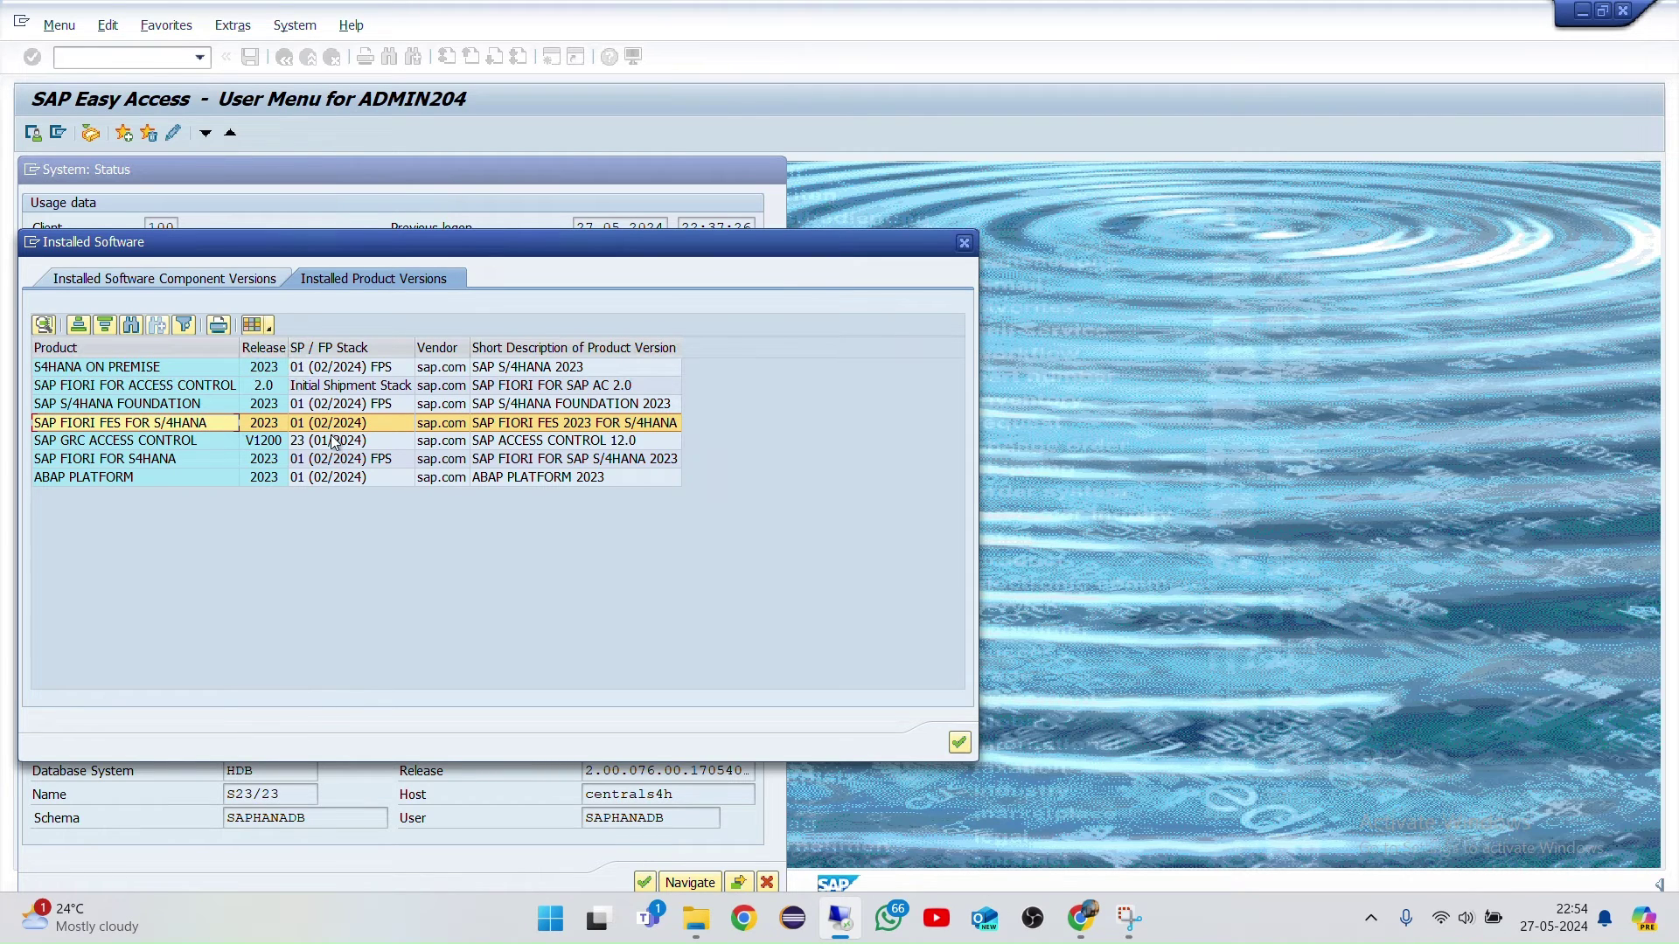
left_click(115, 460)
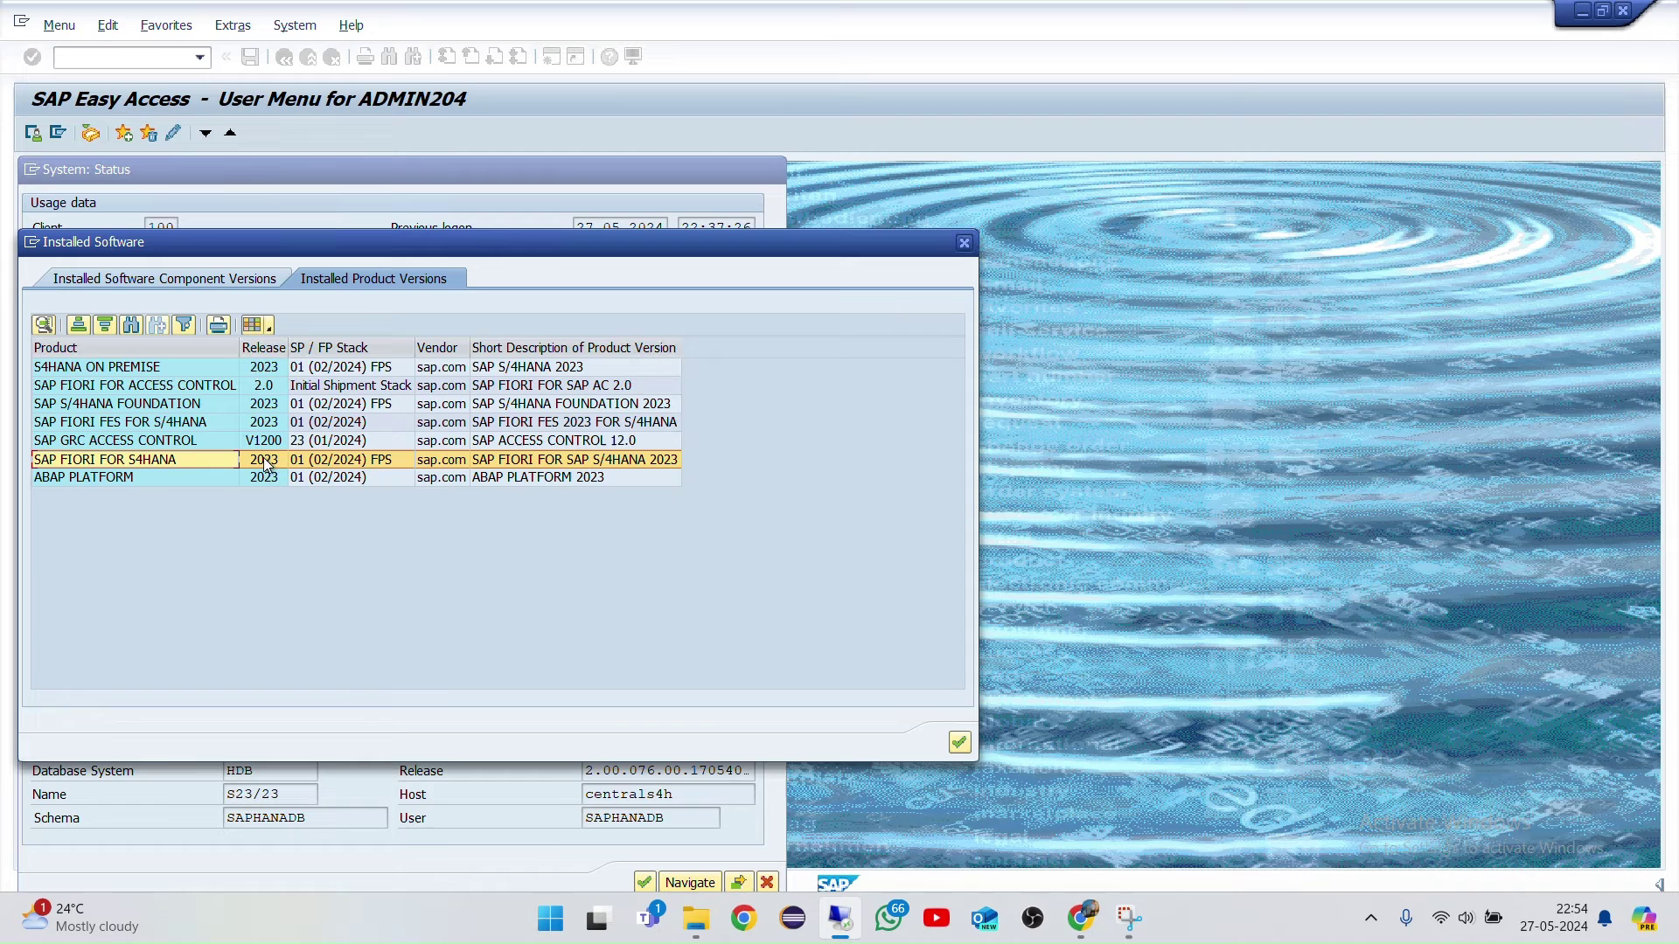
left_click(205, 423)
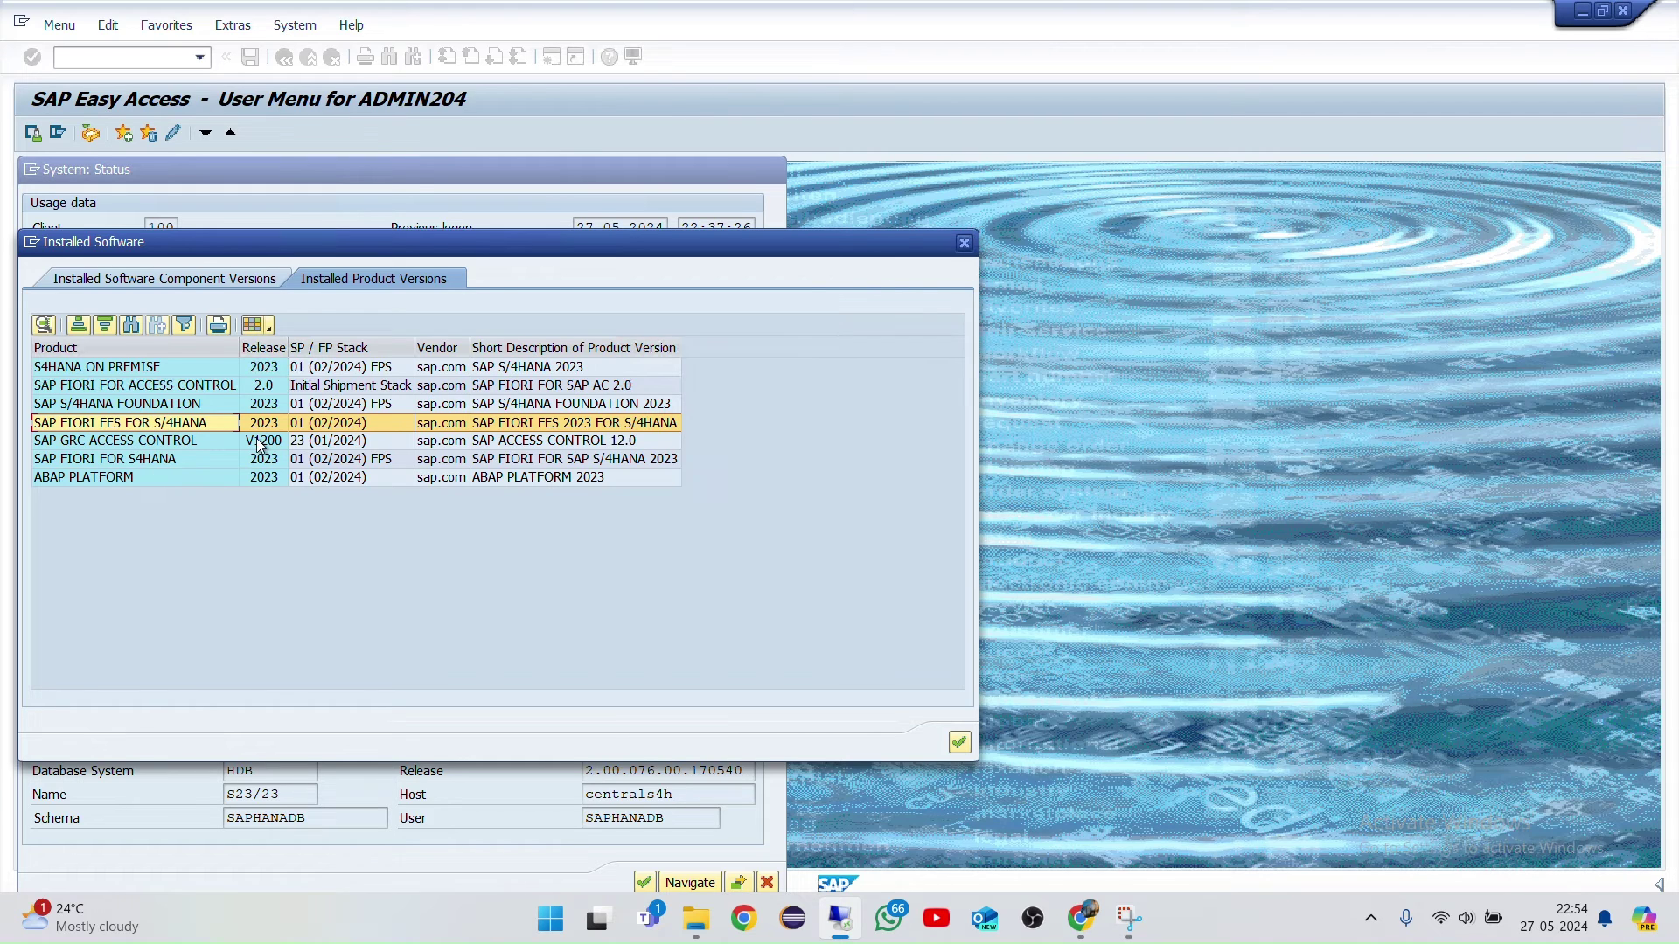
left_click(965, 247)
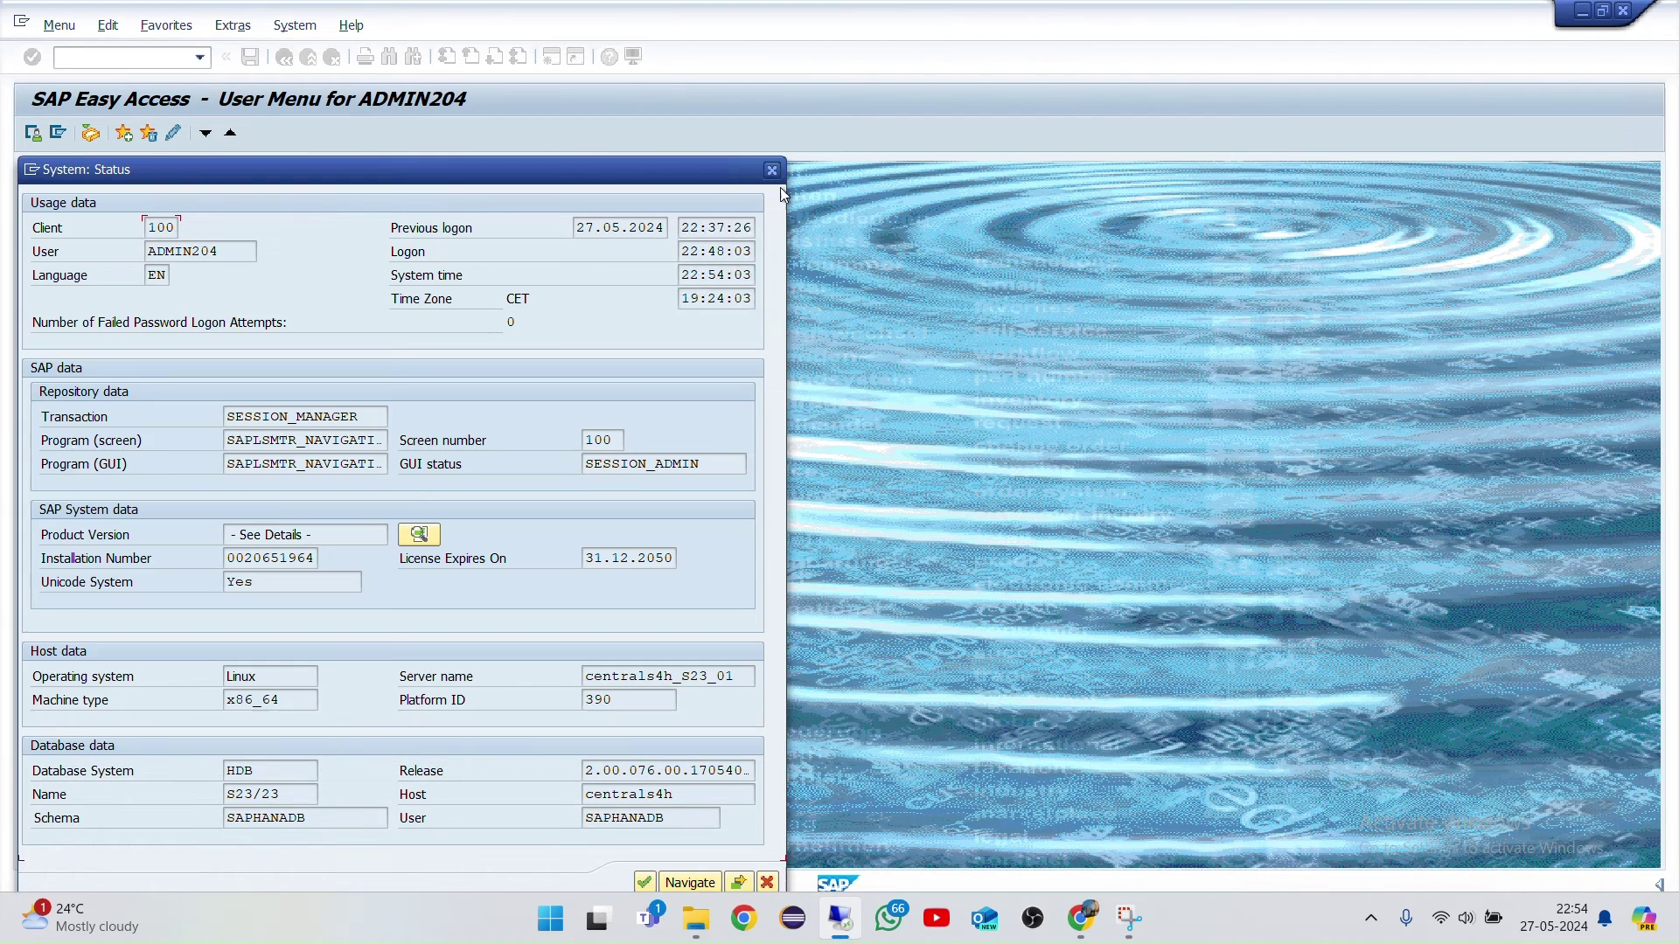
Step: Close the System: Status window and reopen the System menu on SAP Easy Access
left_click(771, 171)
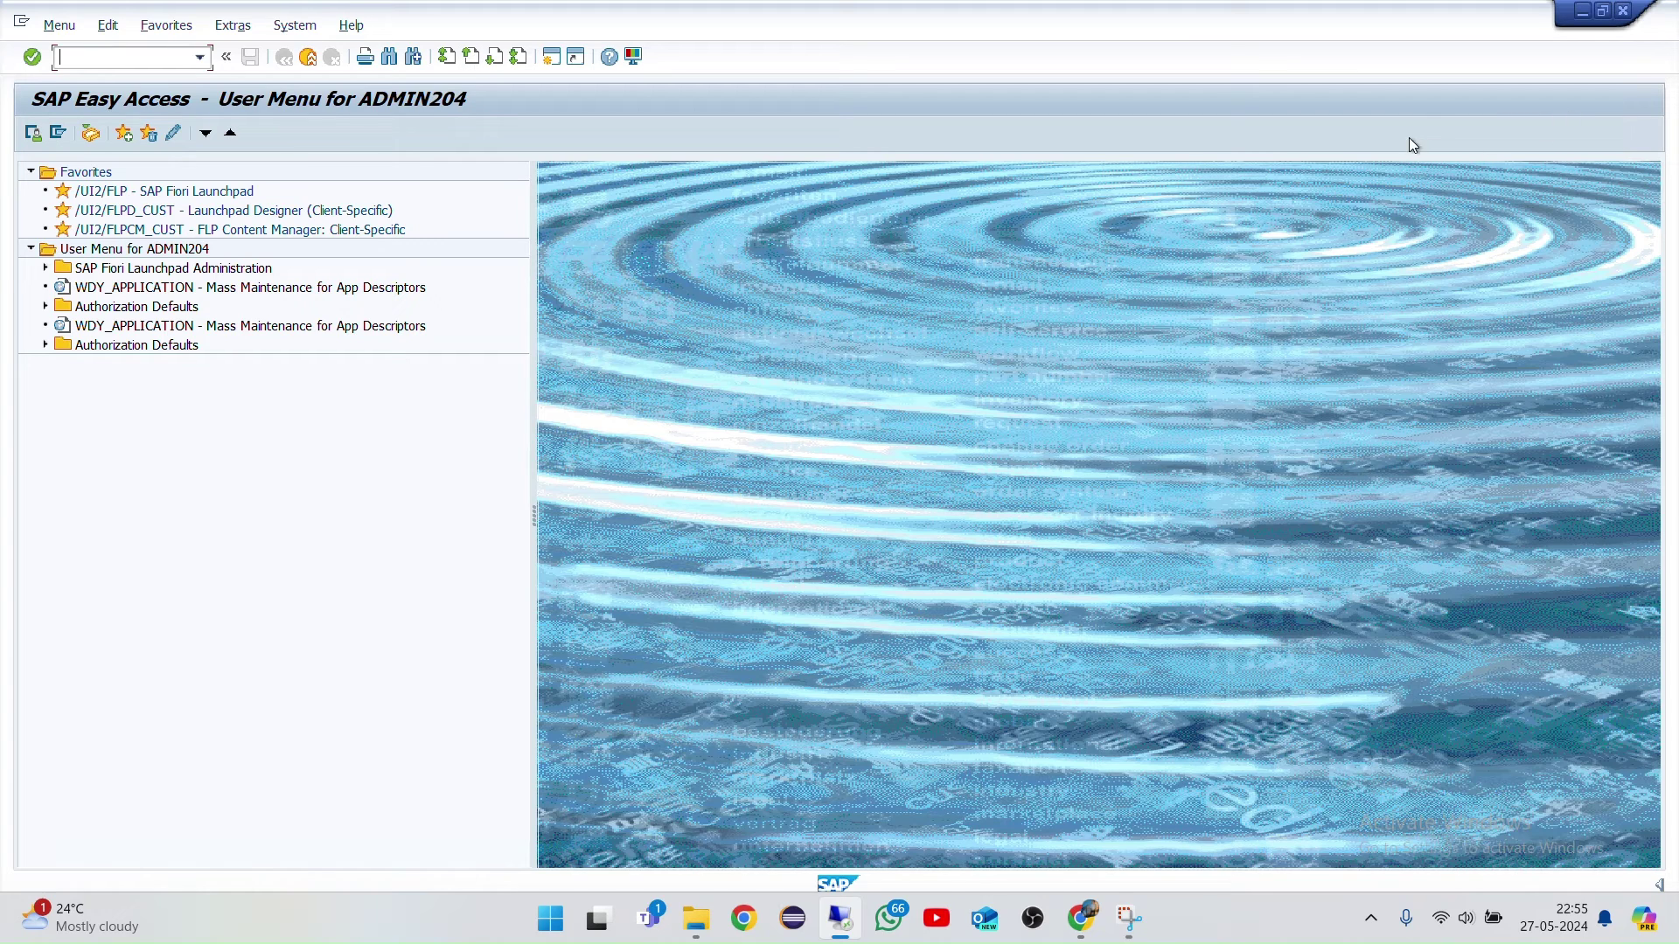
left_click(298, 25)
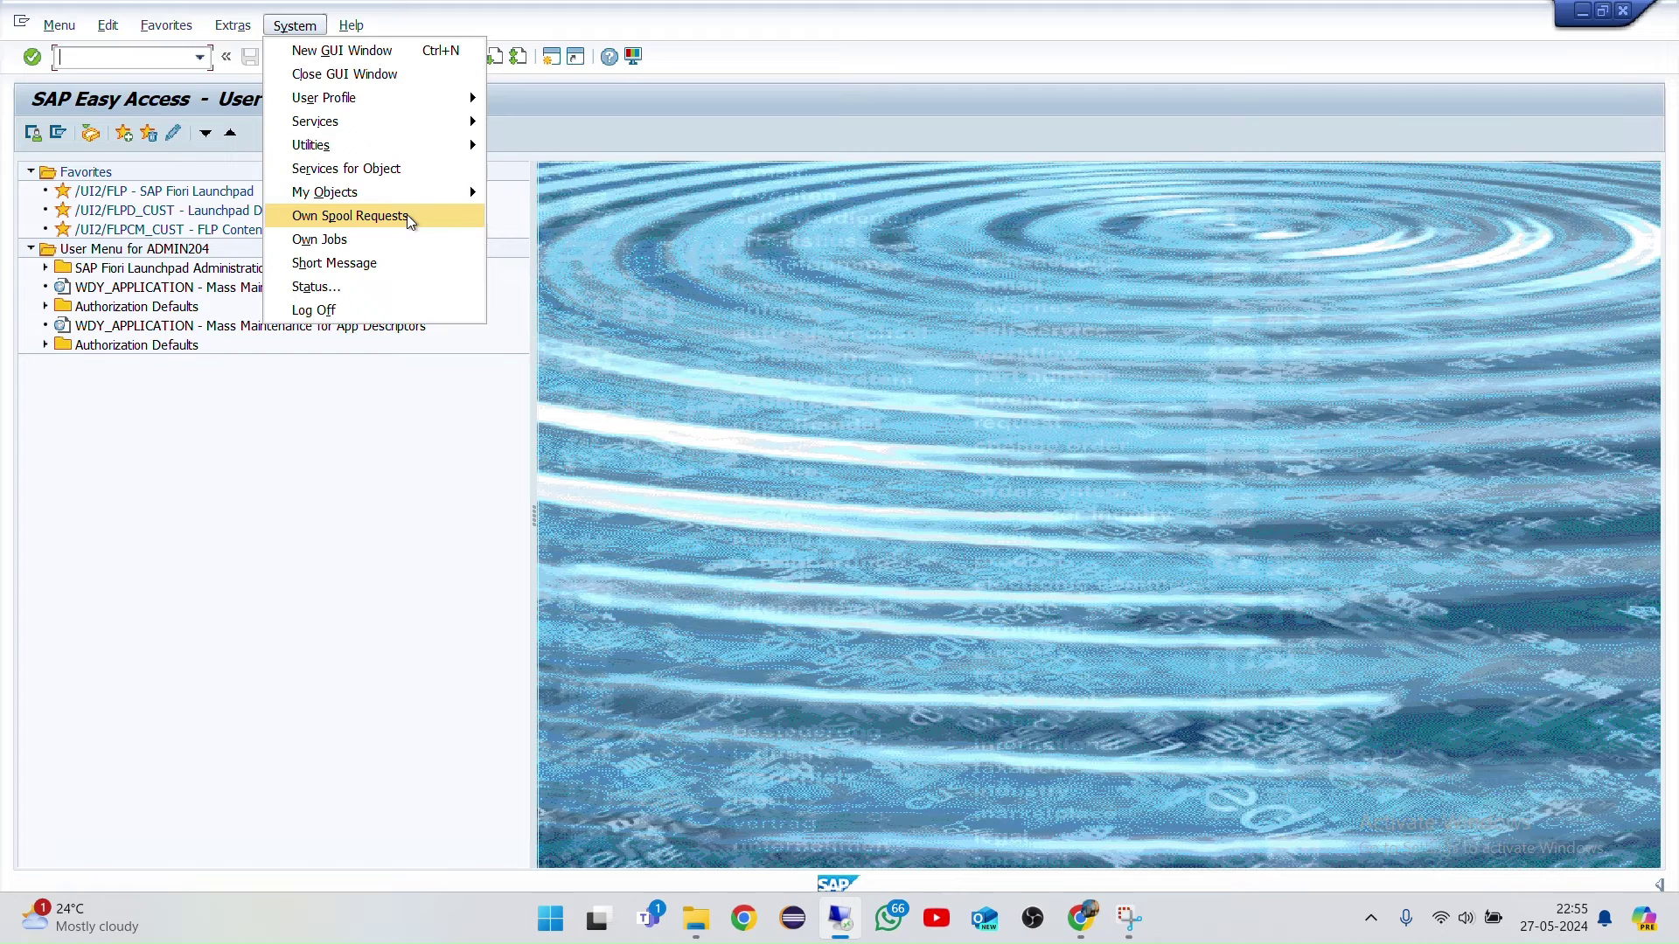